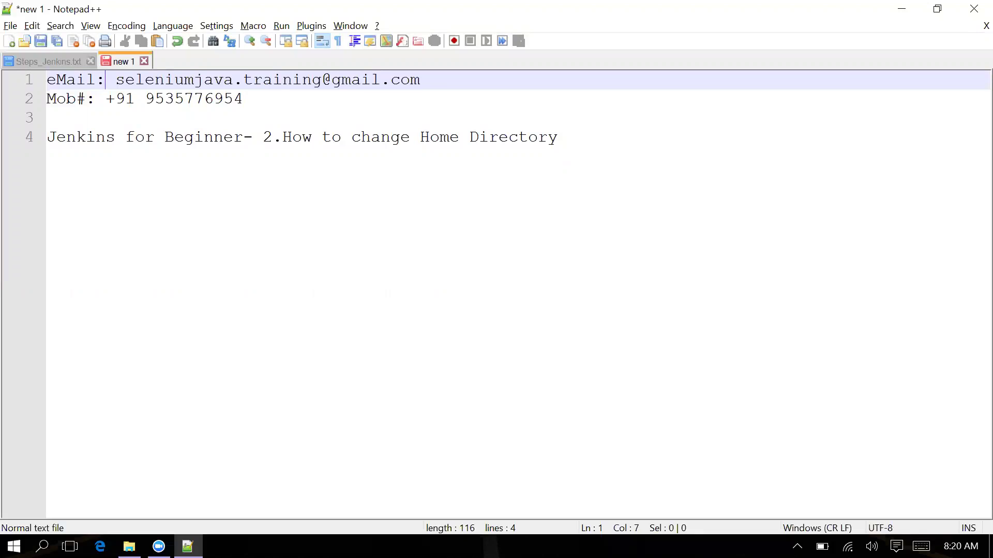
pyautogui.moveTo(558, 137); pyautogui.dragTo(283, 137)
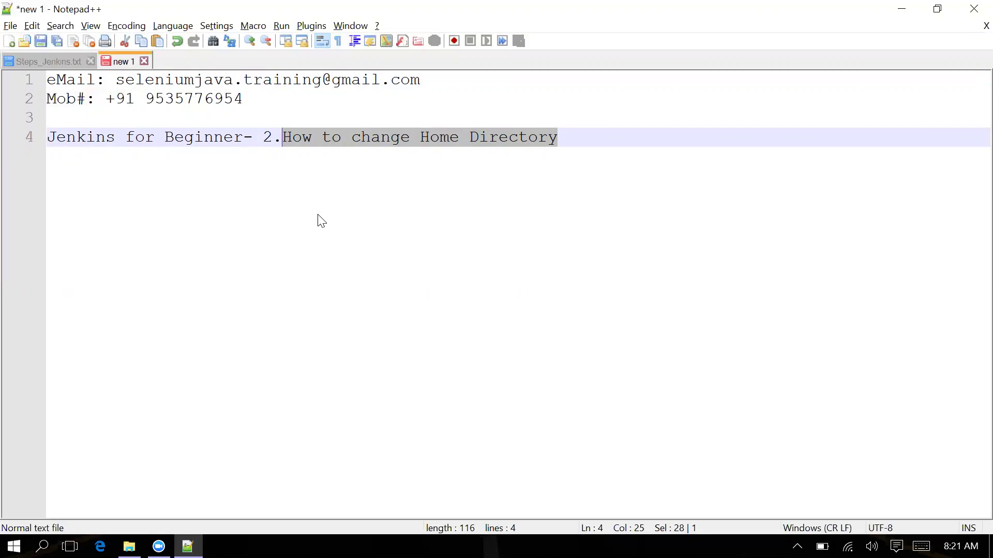
pyautogui.press('End')
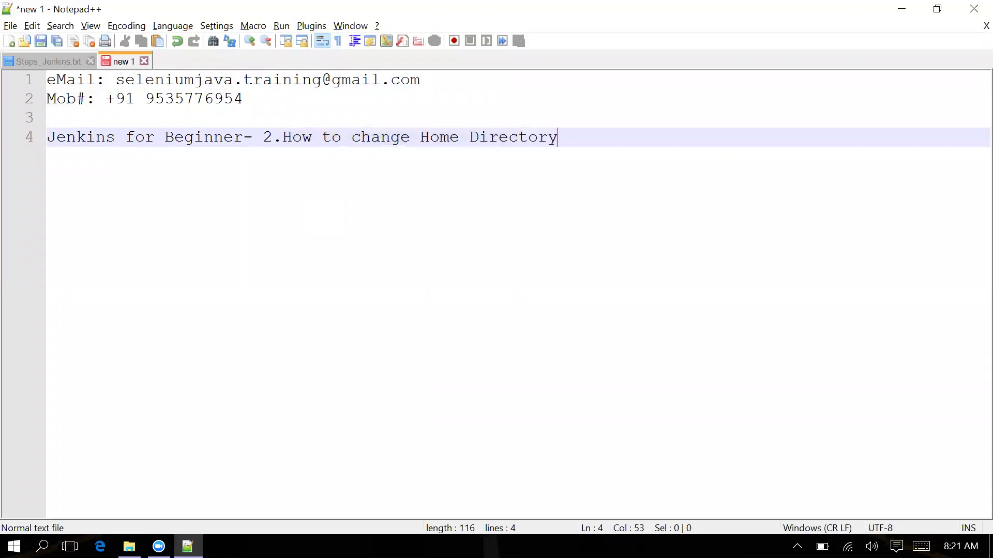
# Step: Switch to File Explorer and check the contents and path of the personal user profile folder
pyautogui.hotkey('alt', 'Tab')
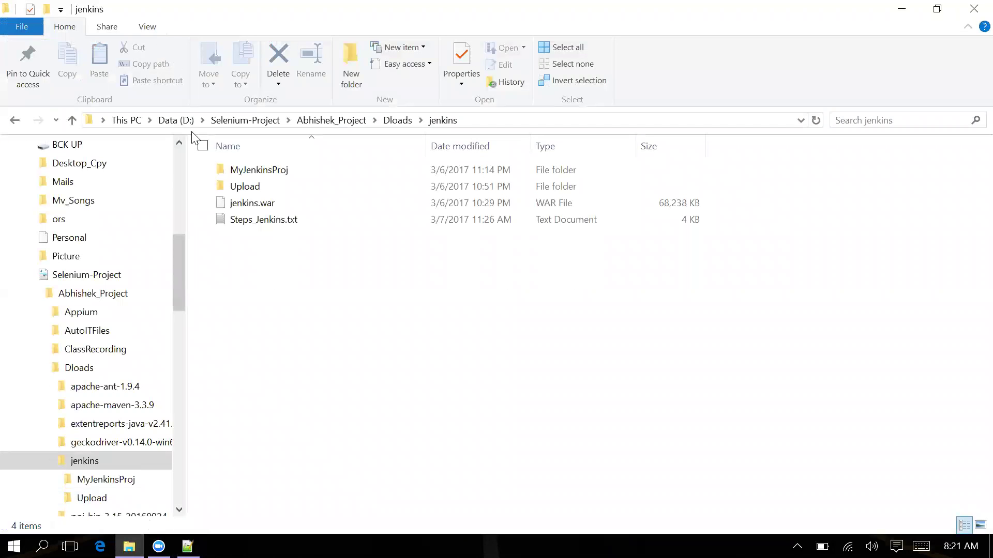
pyautogui.moveTo(176, 263); pyautogui.dragTo(190, 198)
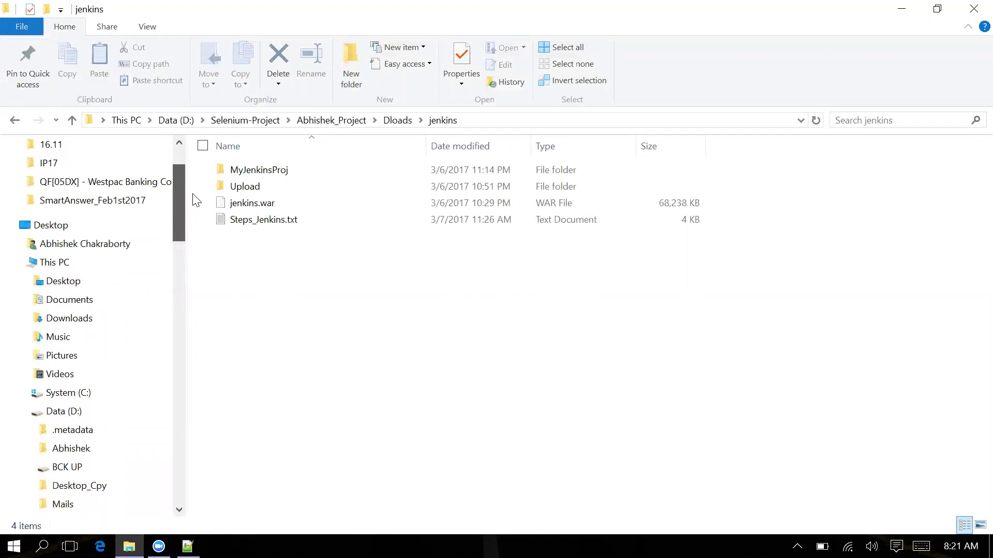
pyautogui.click(110, 248)
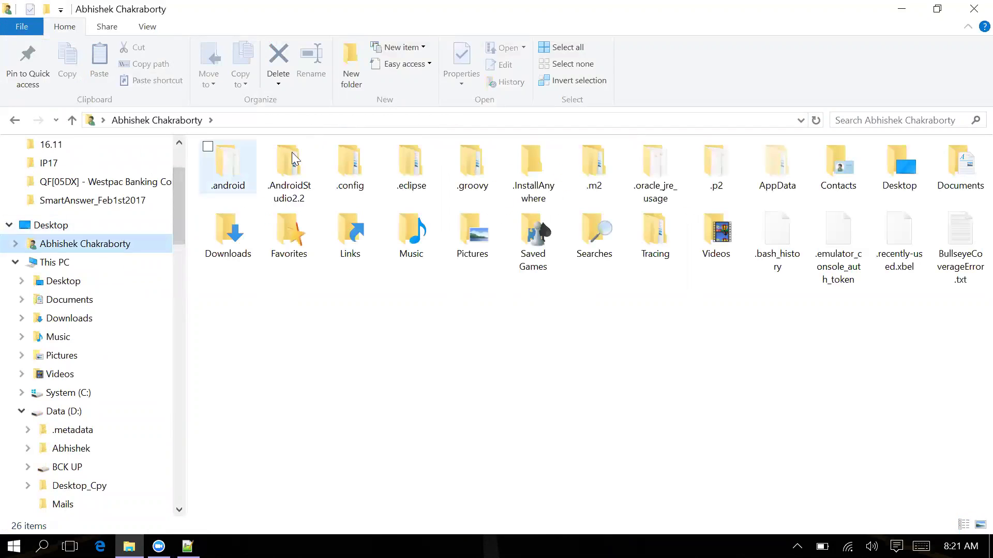
pyautogui.click(380, 121)
pyautogui.click(424, 321)
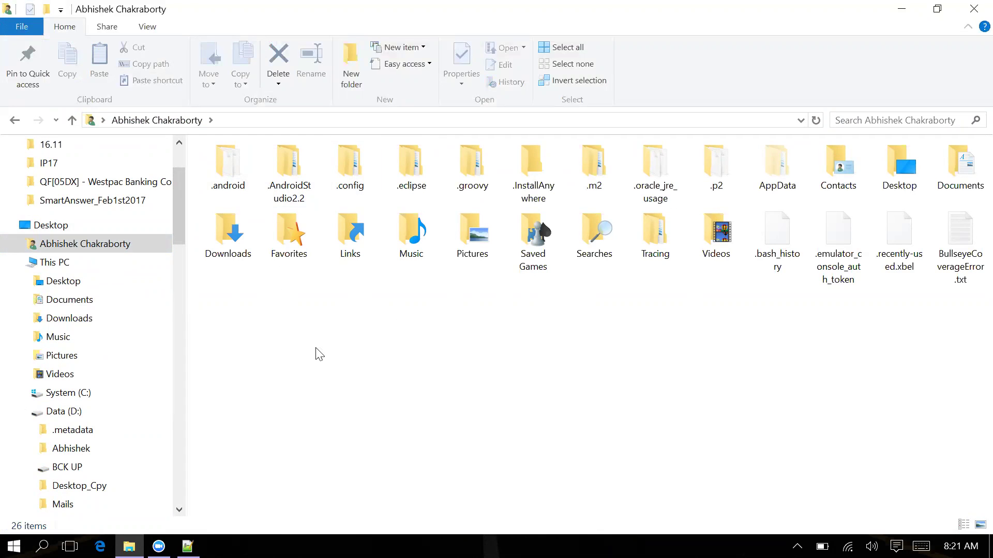
# Step: Open the MyJenkinsProj folder inside Dloads\jenkins on the D: drive and copy its full path
pyautogui.moveTo(176, 228); pyautogui.dragTo(175, 274)
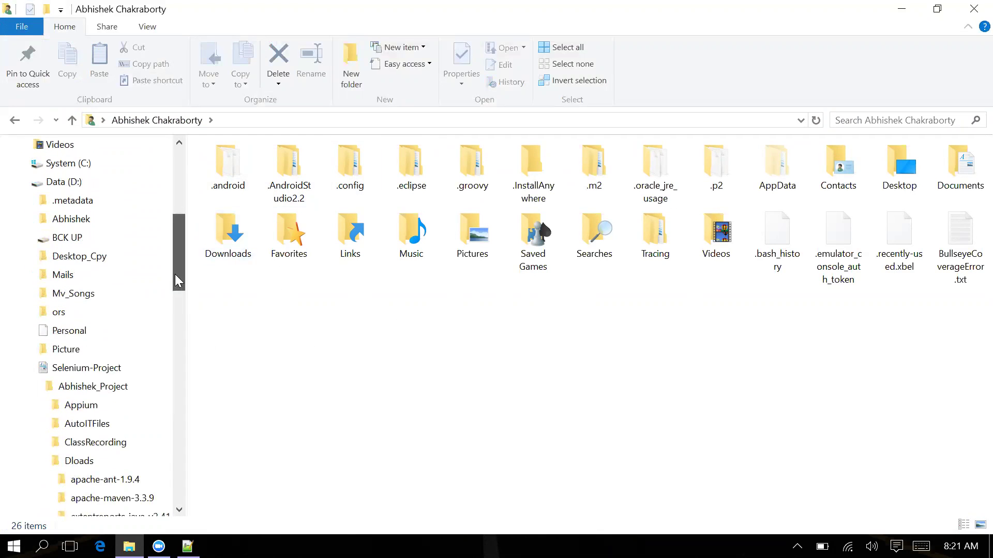
pyautogui.click(104, 389)
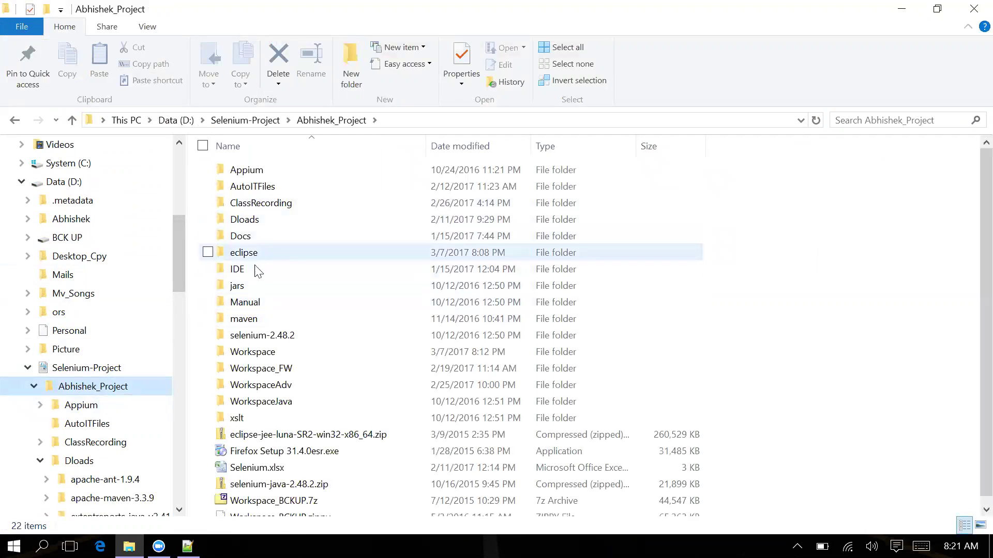
pyautogui.doubleClick(258, 221)
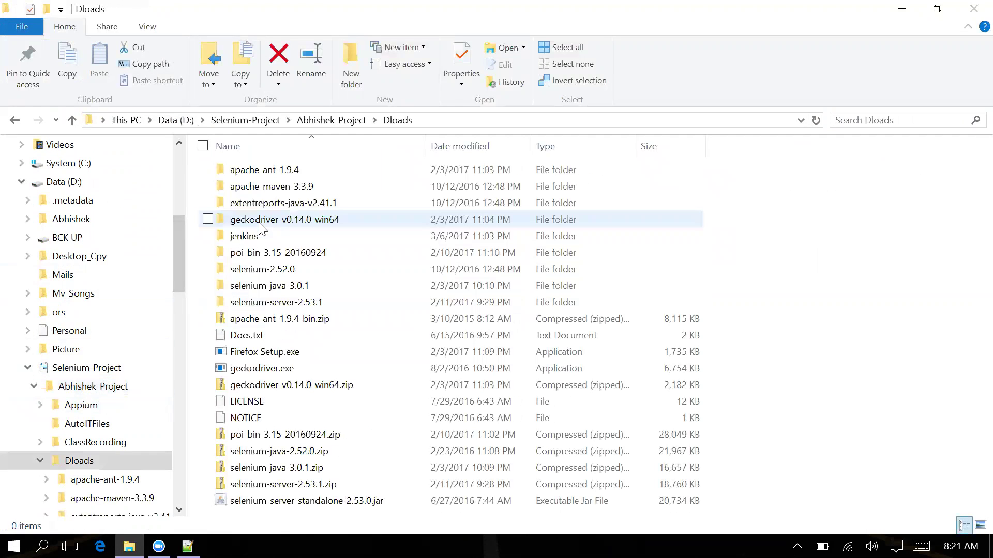
pyautogui.doubleClick(252, 237)
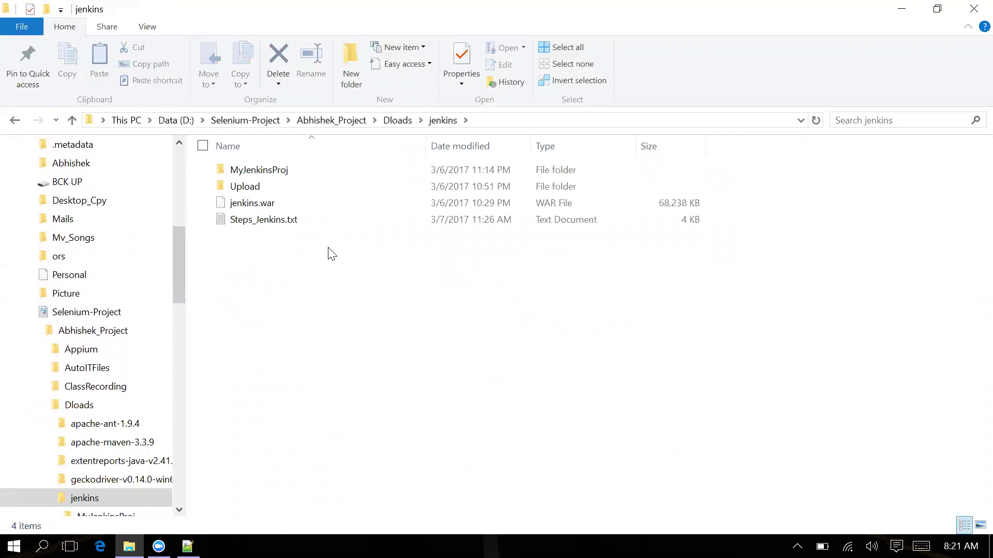
pyautogui.doubleClick(283, 177)
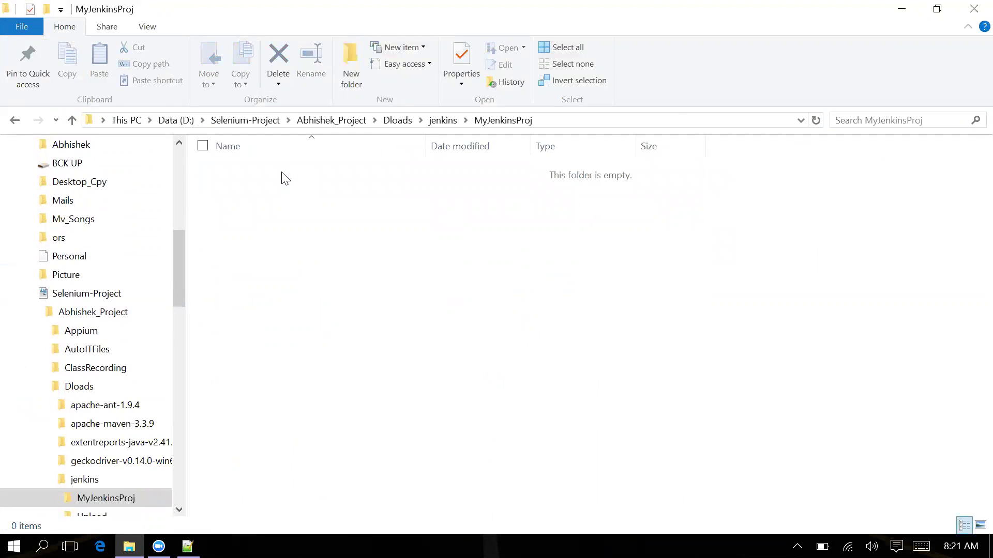
pyautogui.click(448, 120)
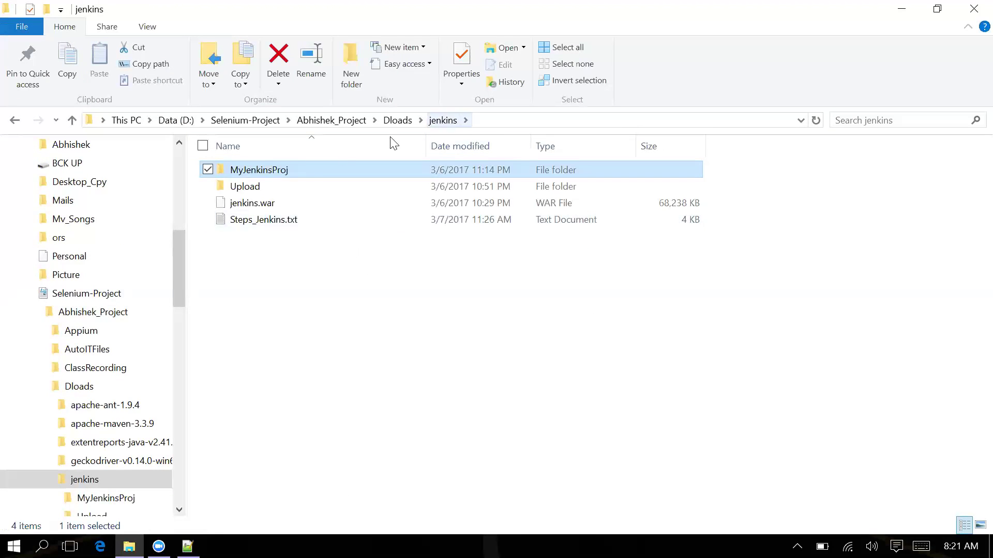
pyautogui.doubleClick(272, 171)
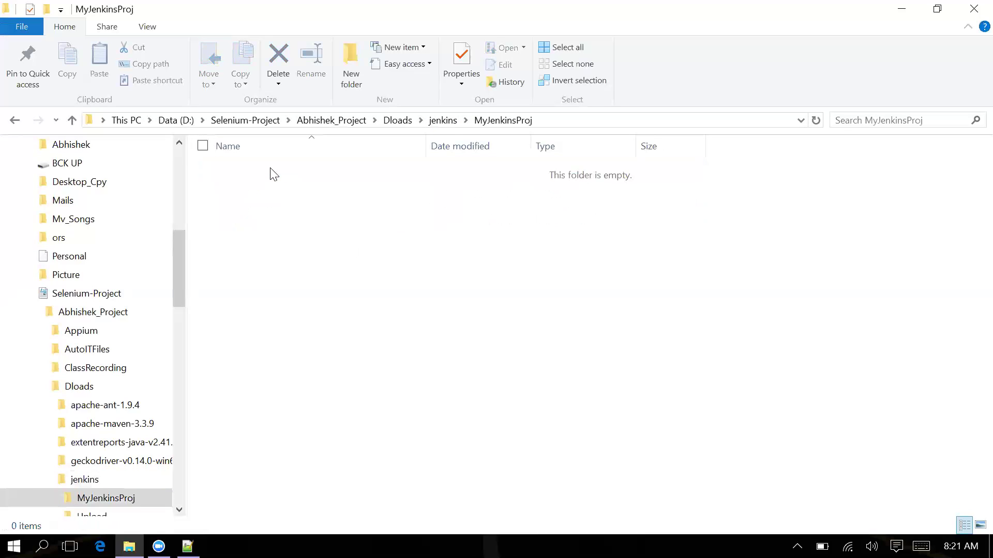
pyautogui.click(599, 122)
pyautogui.hotkey('ctrl', 'c')
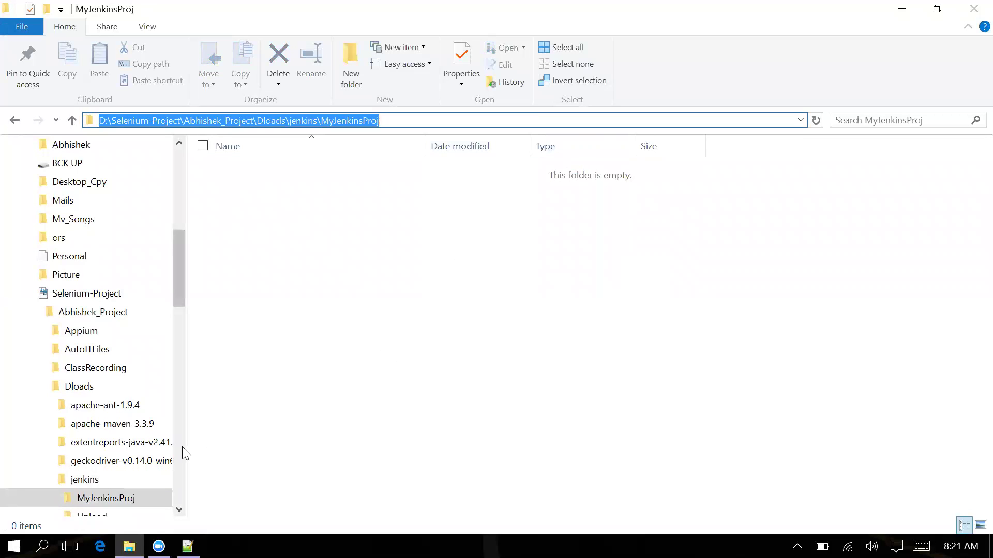
# Step: Open the Environment Variables settings through the advanced system settings of This PC
pyautogui.moveTo(181, 258); pyautogui.dragTo(183, 209)
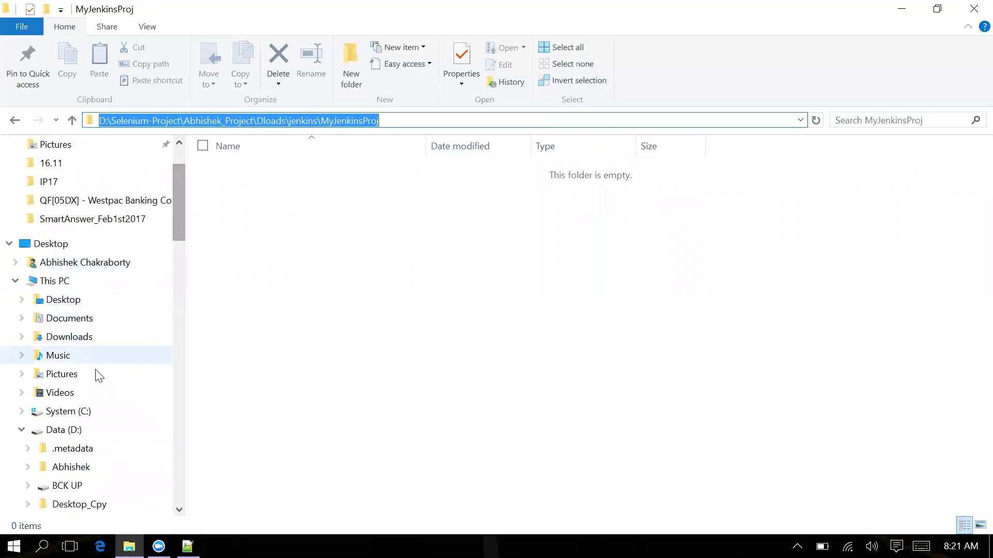
pyautogui.rightClick(62, 281)
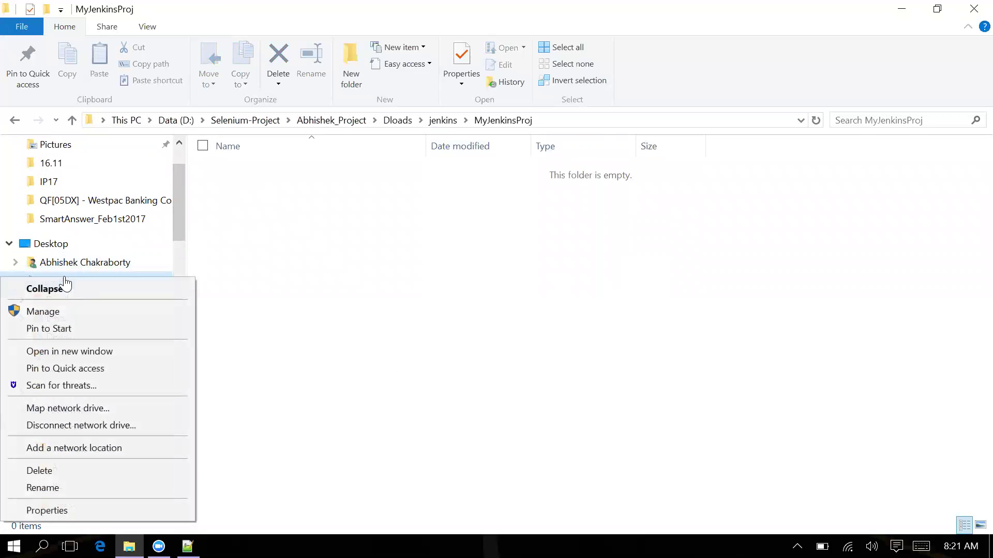
pyautogui.click(110, 511)
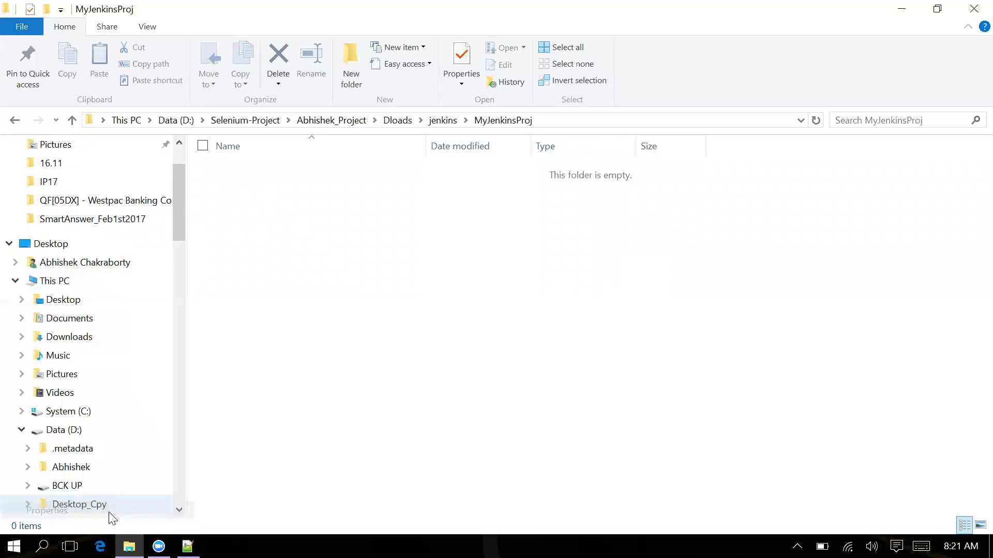
pyautogui.click(79, 167)
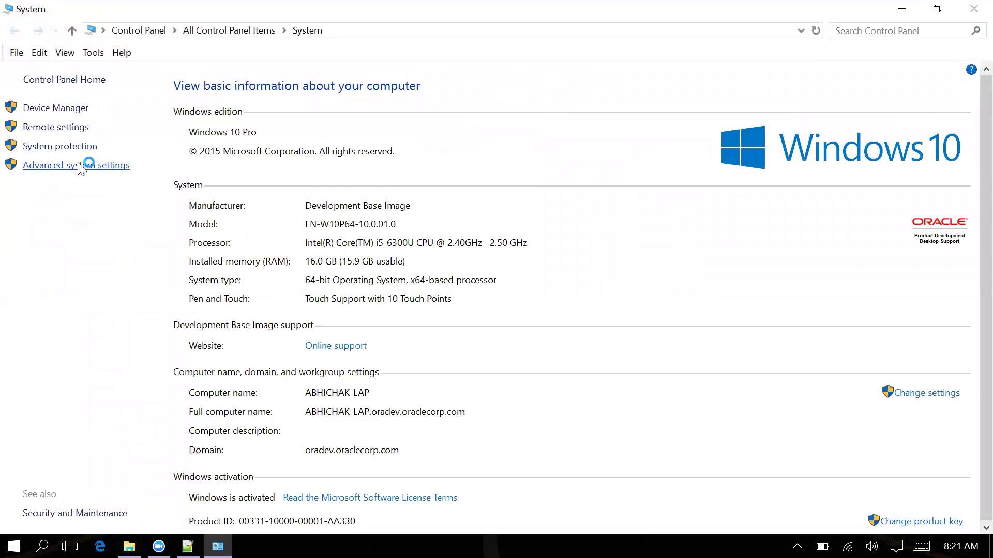
pyautogui.click(348, 404)
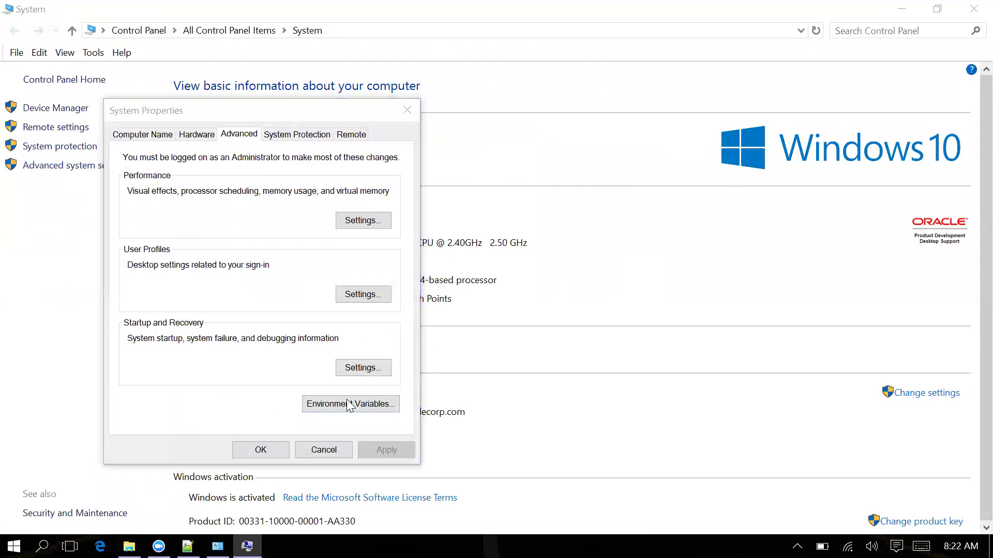
# Step: Create a user variable named JENKINS_HOME with the copied path of the MyJenkinsProj folder as its value
pyautogui.click(554, 235)
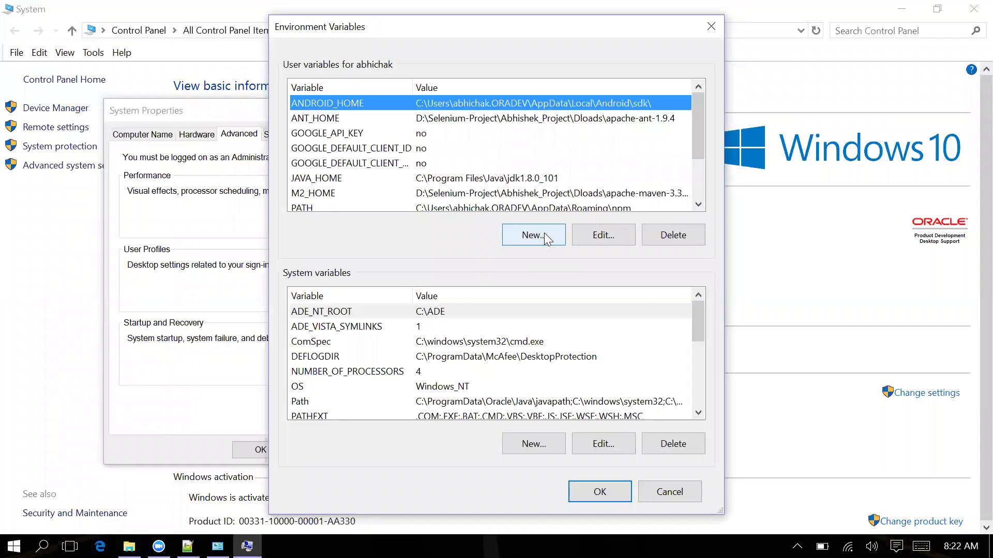
pyautogui.write('J')
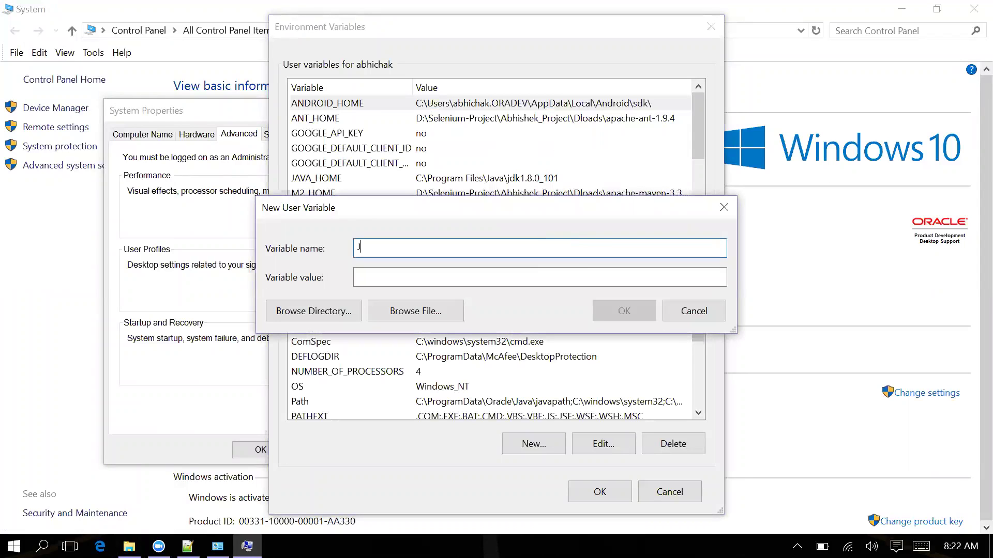
pyautogui.write('ENKINS_HIME')
pyautogui.press('BackSpace')
pyautogui.press('BackSpace')
pyautogui.press('BackSpace')
pyautogui.write('OME')
pyautogui.click(357, 277)
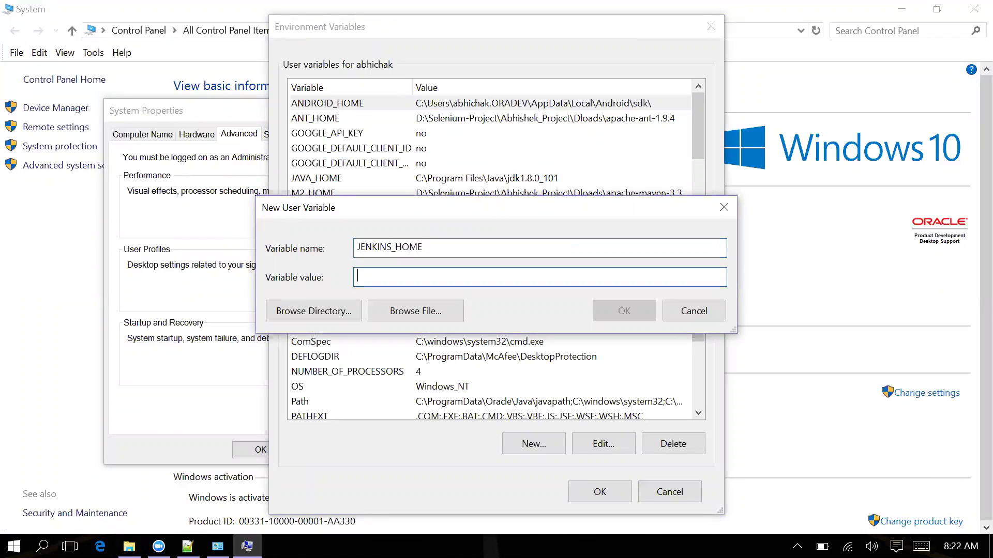
pyautogui.hotkey('ctrl', 'v')
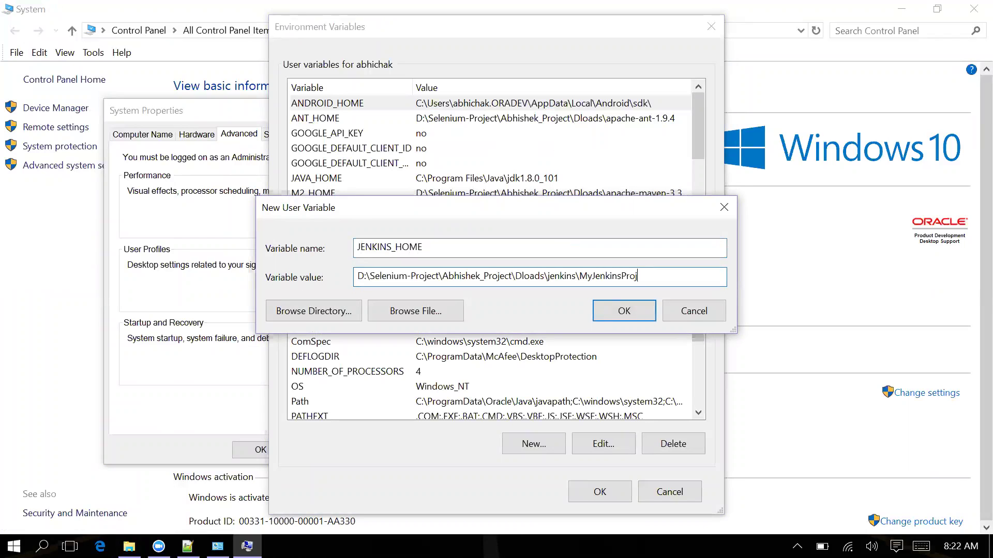
pyautogui.moveTo(639, 277); pyautogui.dragTo(356, 277)
pyautogui.click(624, 312)
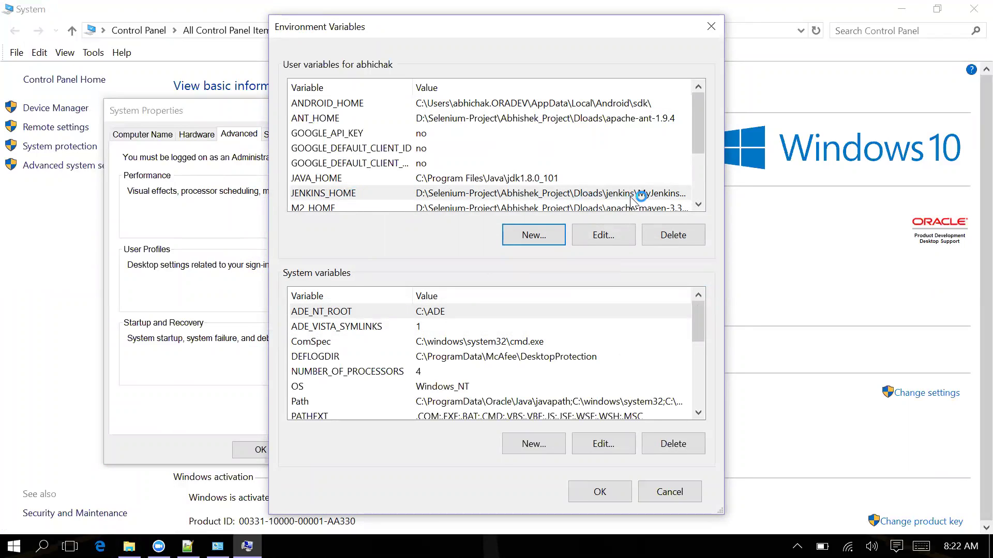
# Step: Save the environment variable changes and close the system properties and System windows
pyautogui.click(598, 491)
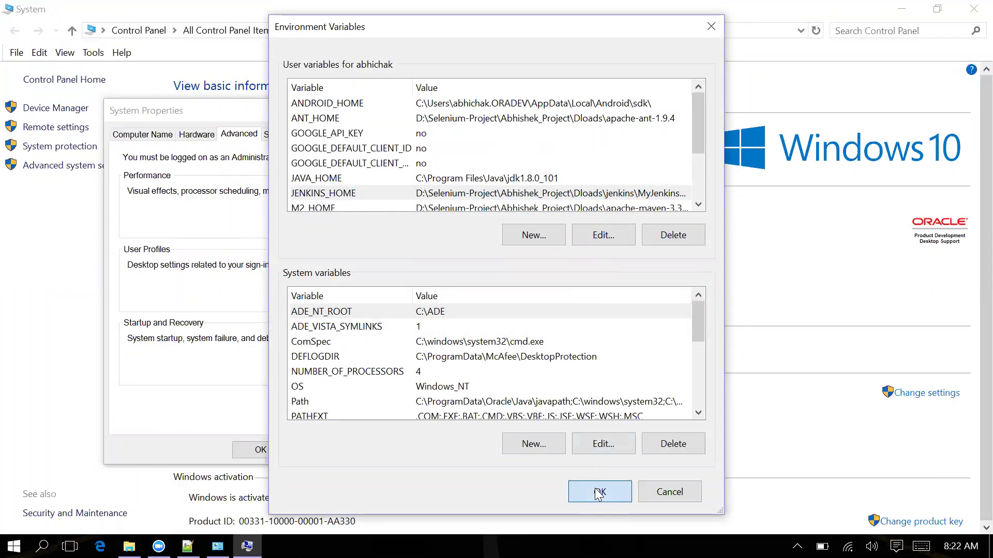
pyautogui.click(259, 450)
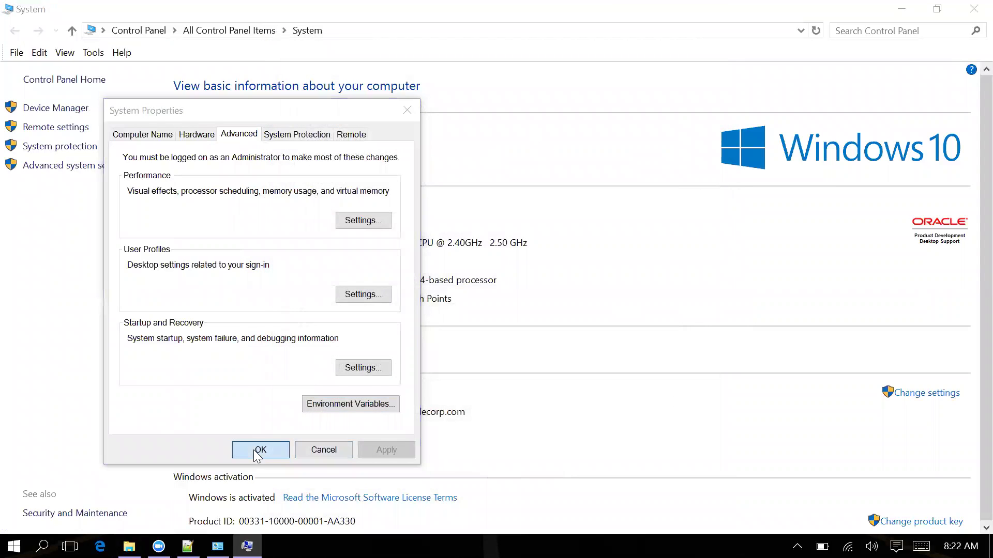
pyautogui.click(972, 10)
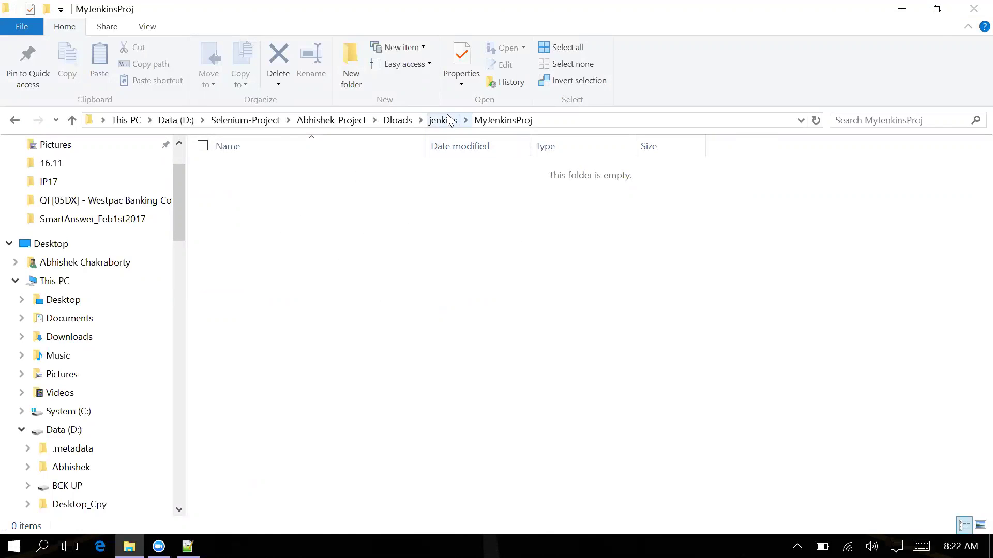
# Step: Return from the user profile folder to the jenkins folder in Dloads and copy its full path
pyautogui.click(104, 264)
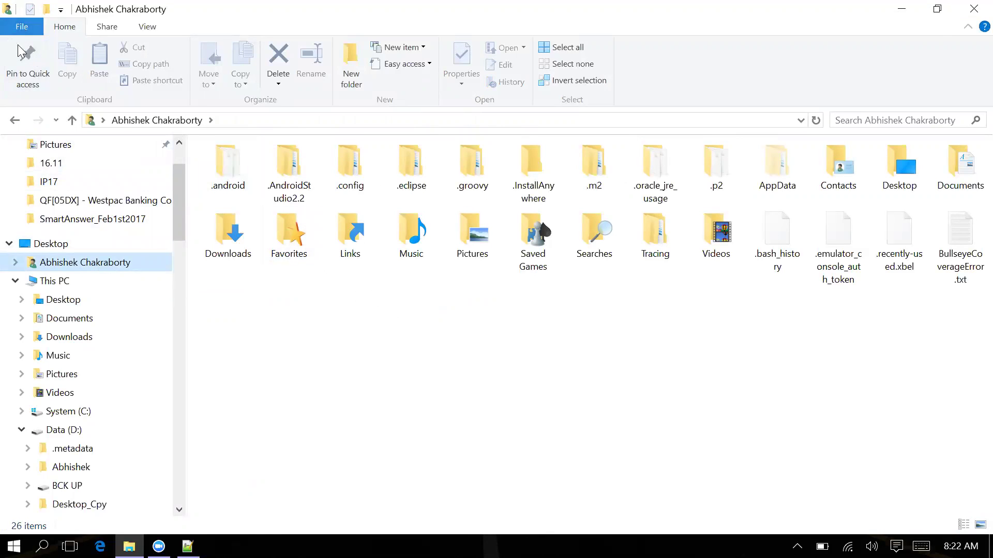
pyautogui.click(15, 121)
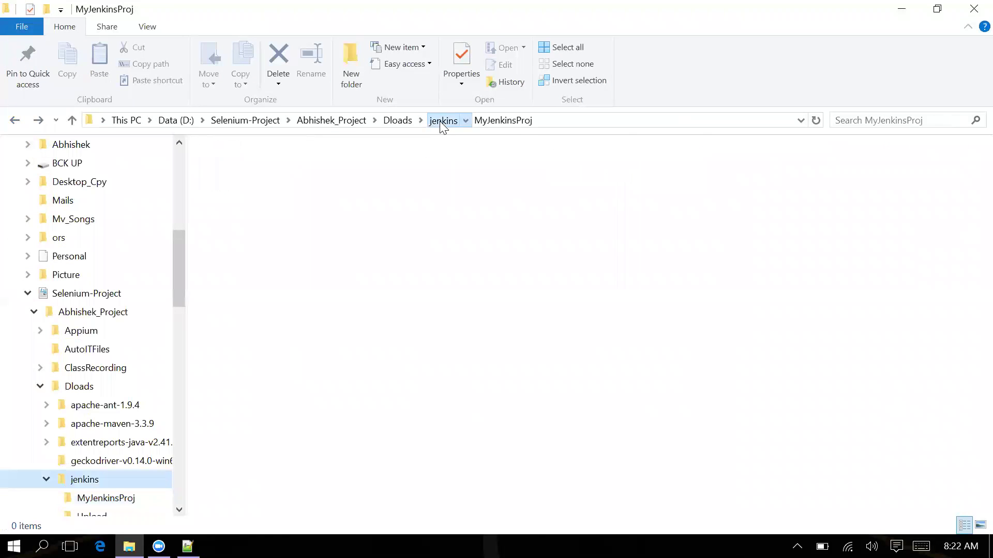
pyautogui.click(507, 124)
pyautogui.press('super+c')
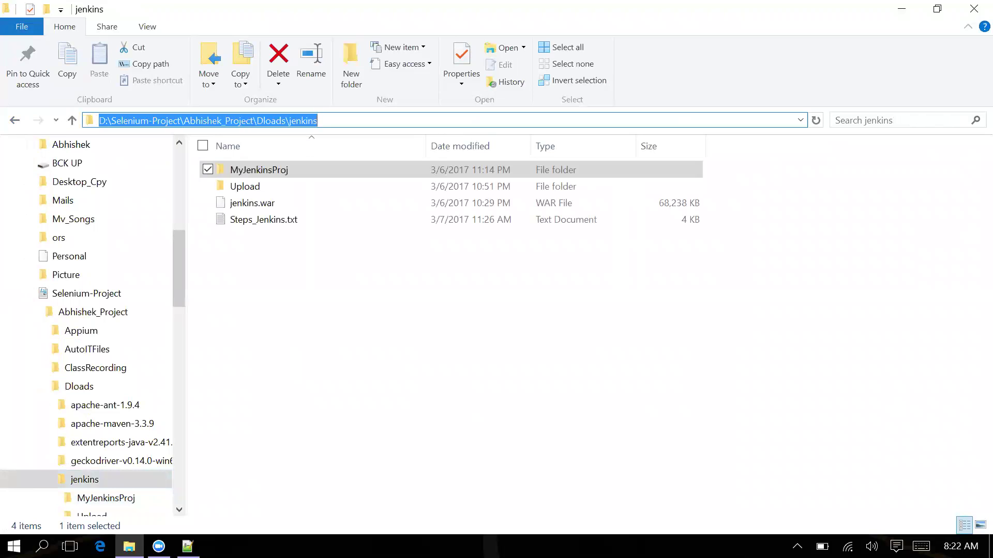
# Step: Open a Command Prompt window and switch it to the D: drive
pyautogui.press('super+r')
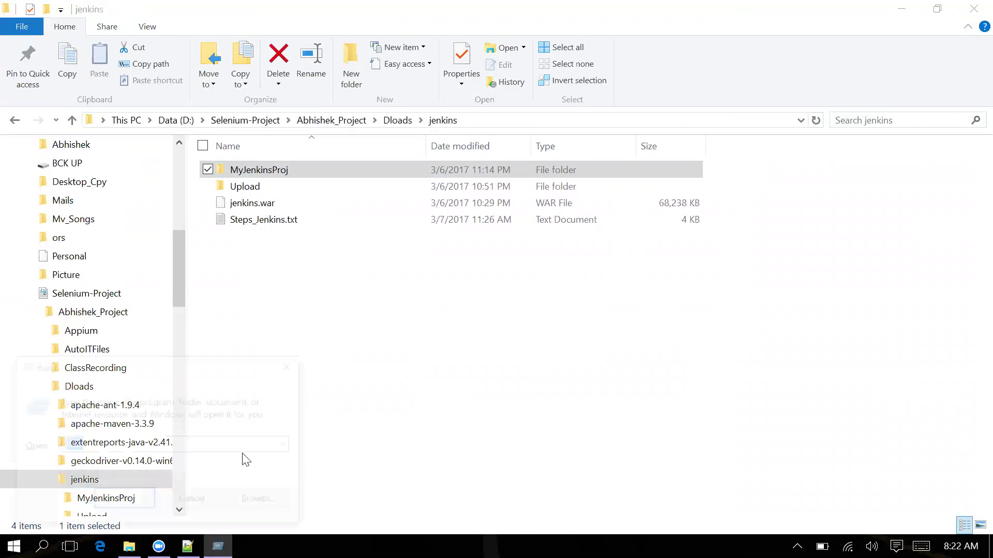
pyautogui.press('Return')
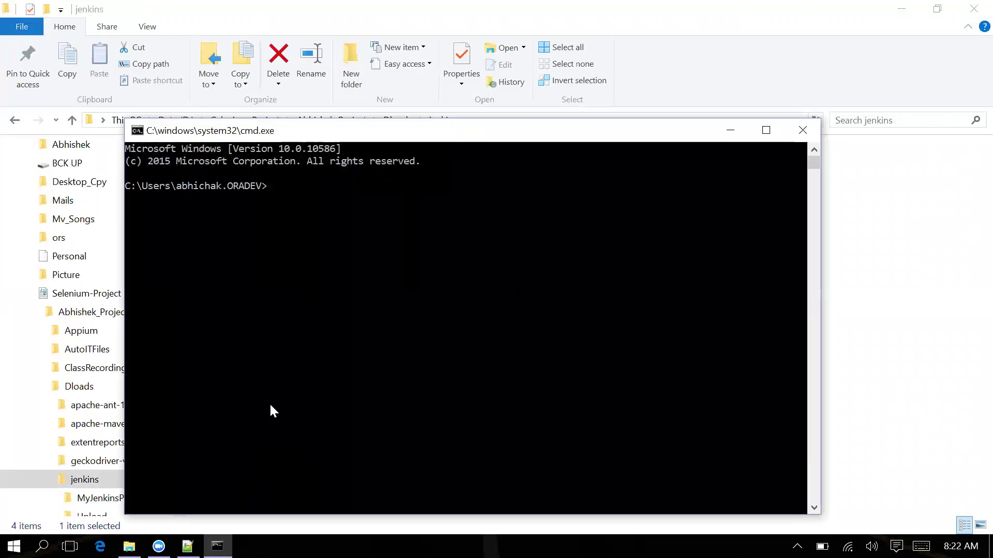
pyautogui.write('d:')
pyautogui.press('Return')
# Step: Change the command prompt's working directory to the copied Dloads\jenkins path with cd
pyautogui.rightClick(341, 312)
pyautogui.press('Return')
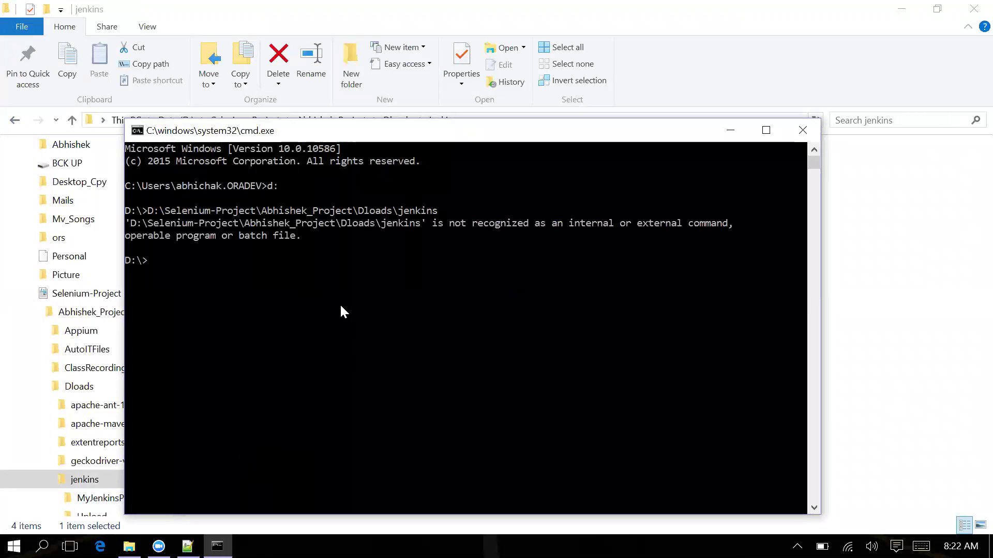
pyautogui.write('cd')
pyautogui.rightClick(341, 310)
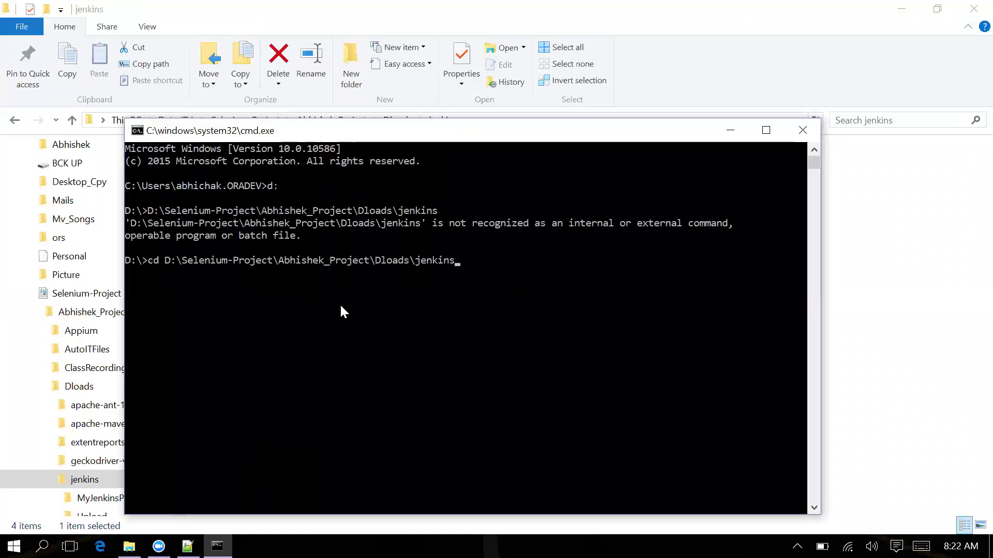
pyautogui.press('Return')
# Step: Start Jenkins from the jenkins folder with java -jar jenkins.war and check the startup log
pyautogui.write('java ')
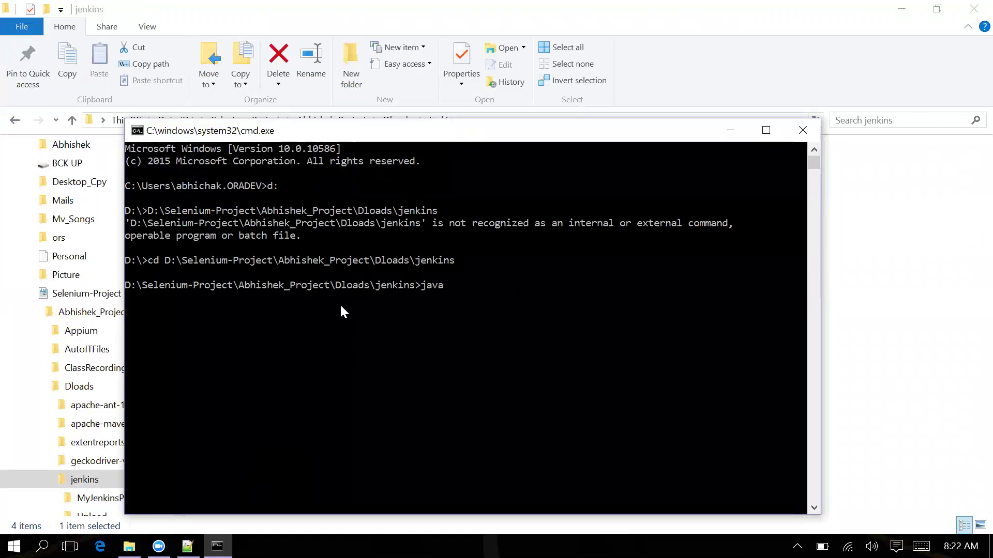
pyautogui.write('-jar jenkins.war')
pyautogui.press('Return')
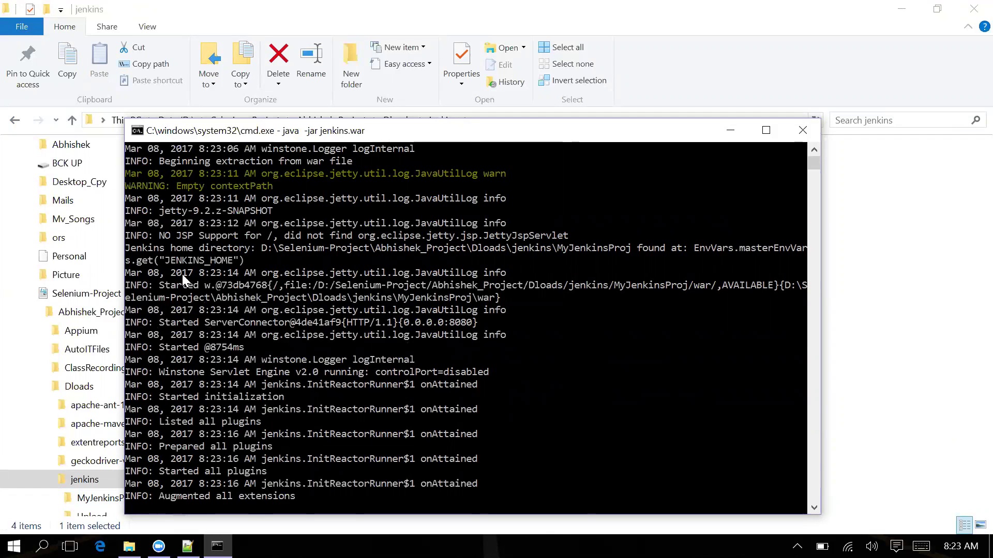
pyautogui.click(170, 163)
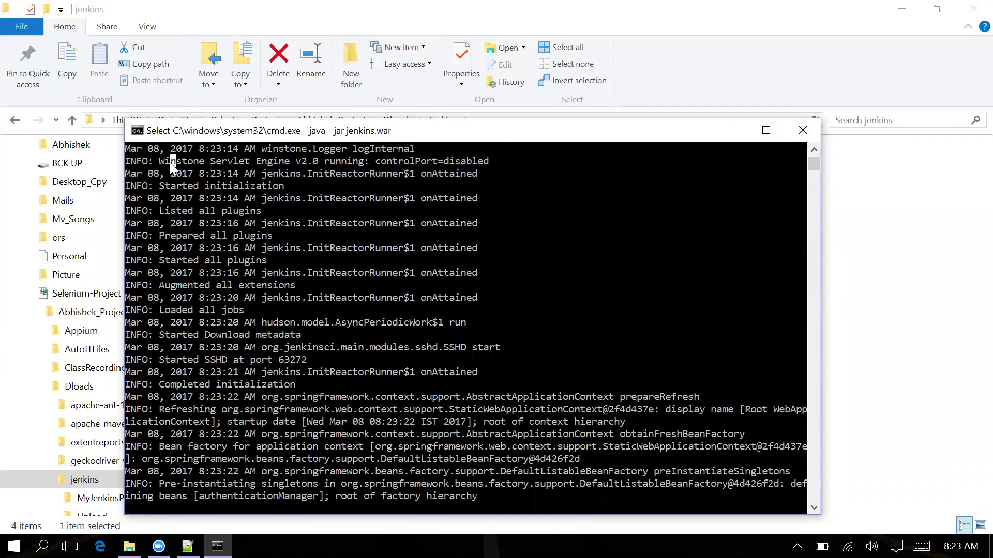
pyautogui.scroll(-1, 302, 349)
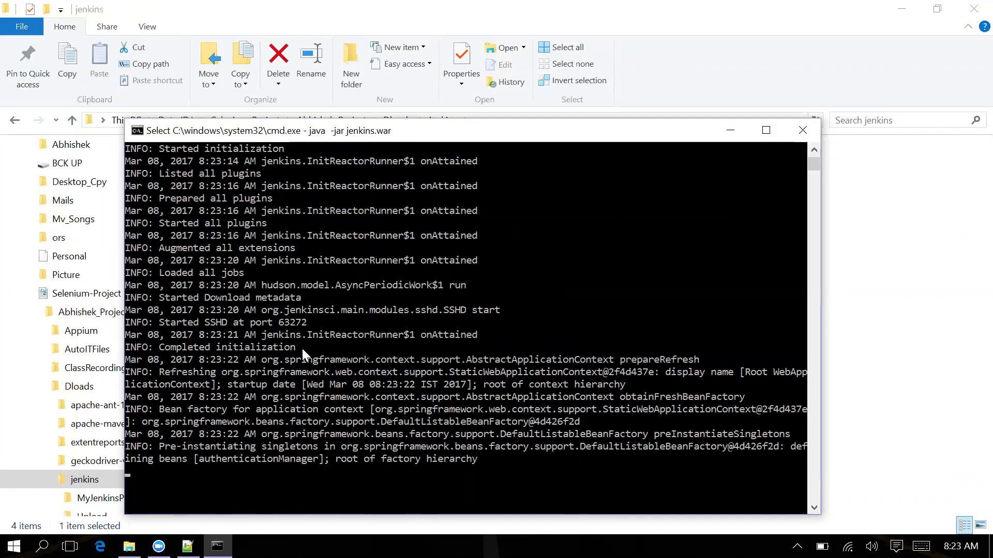
pyautogui.scroll(-1, 302, 349)
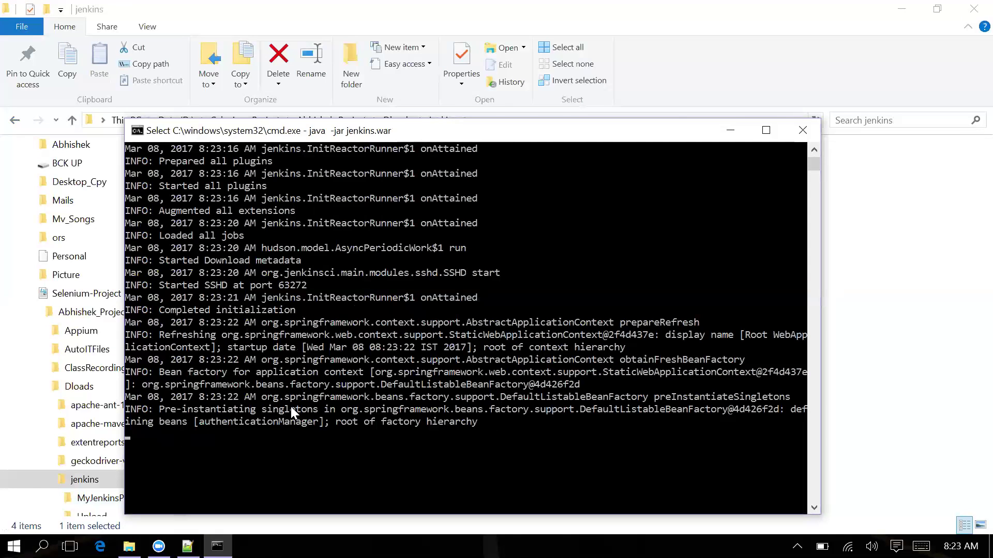
pyautogui.scroll(-1, 291, 409)
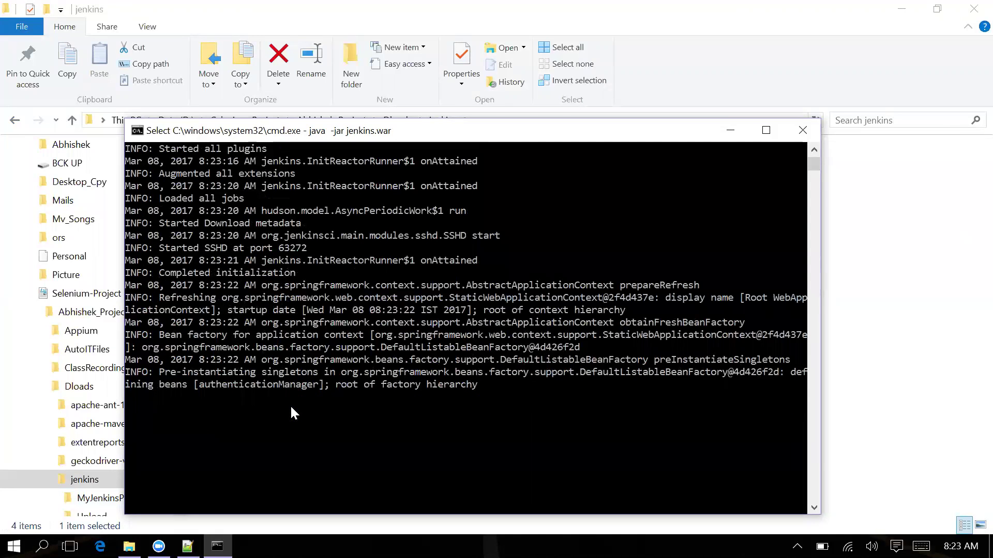
# Step: Open Chrome and load localhost:8080
pyautogui.click(14, 546)
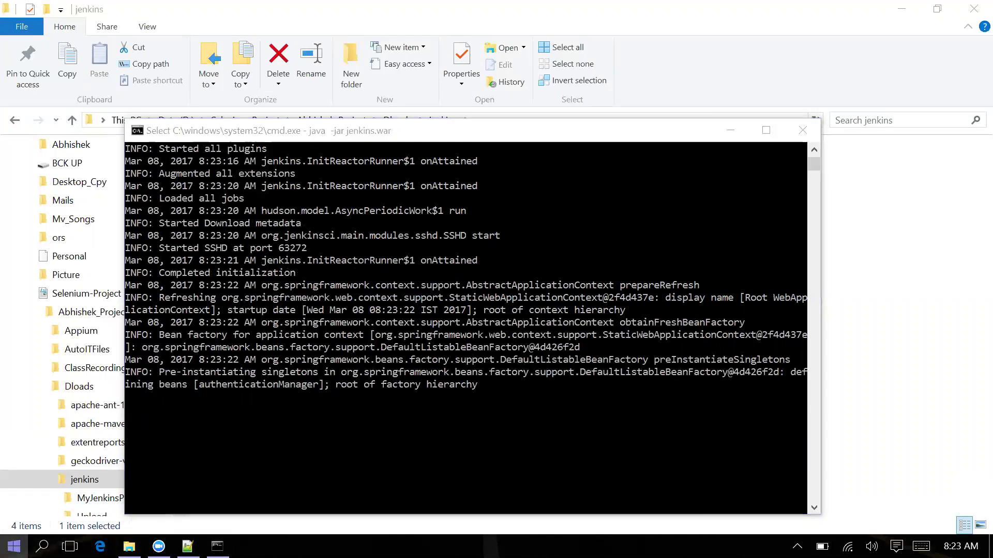
pyautogui.click(323, 247)
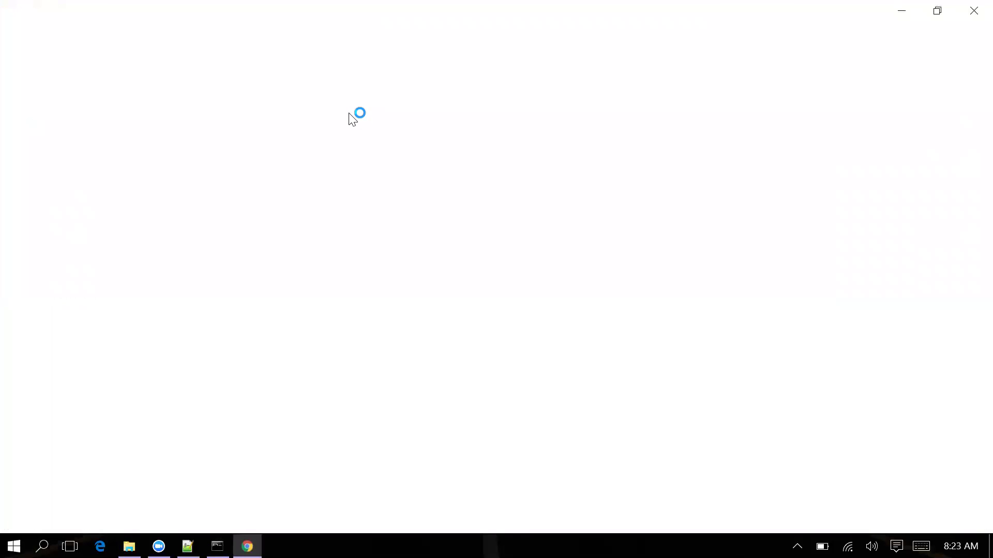
pyautogui.write('li')
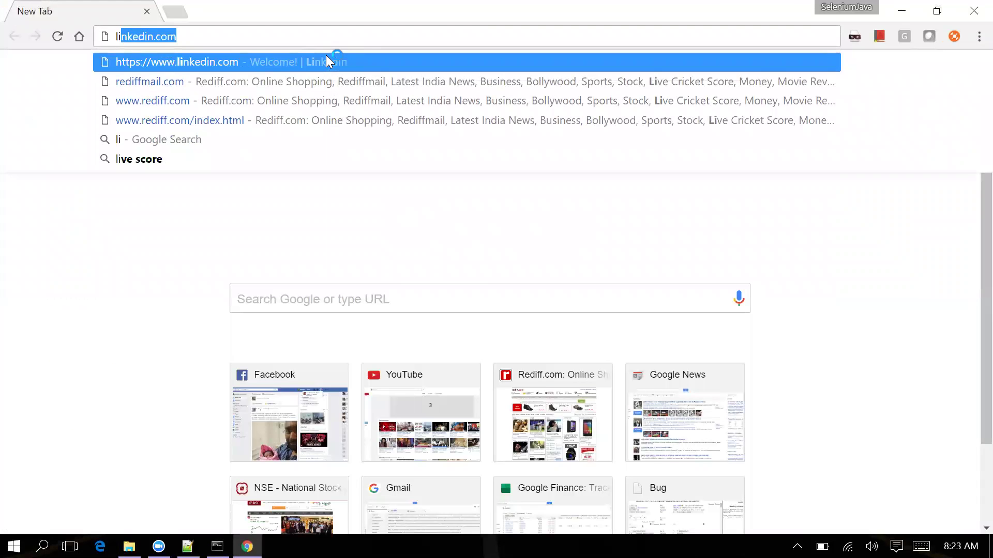
pyautogui.write('cal')
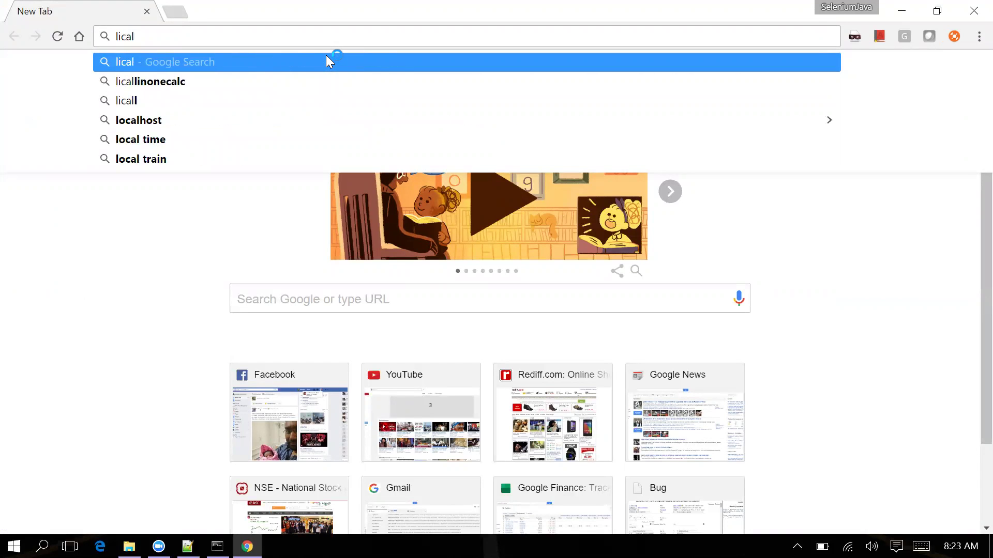
pyautogui.press('BackSpace')
pyautogui.press('BackSpace')
pyautogui.press('BackSpace')
pyautogui.press('BackSpace')
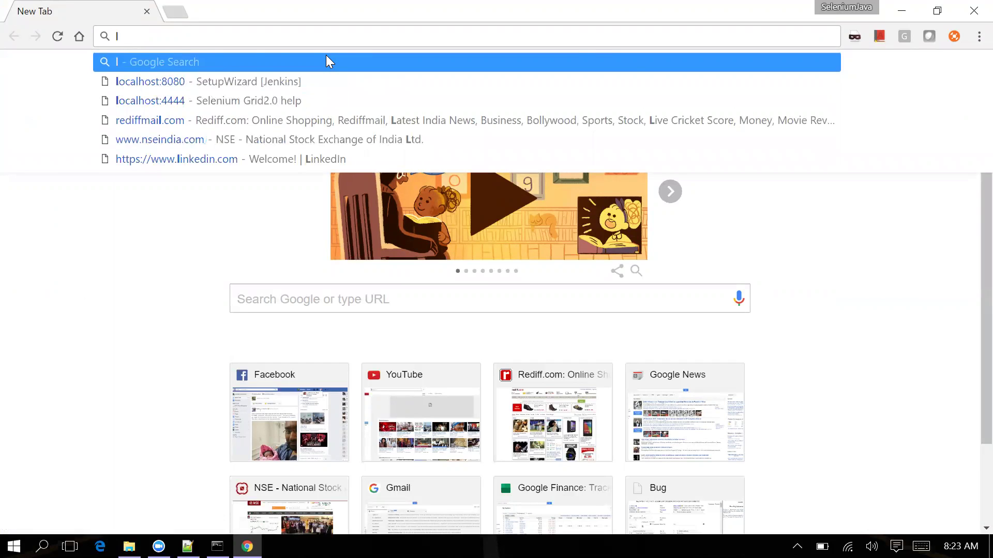
pyautogui.write('ocal')
pyautogui.press('Right')
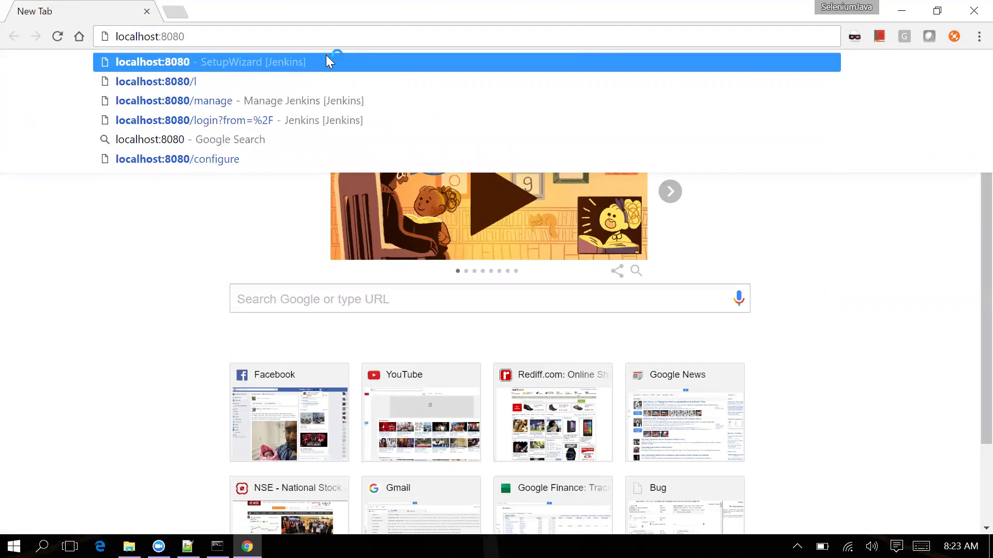
pyautogui.press('Return')
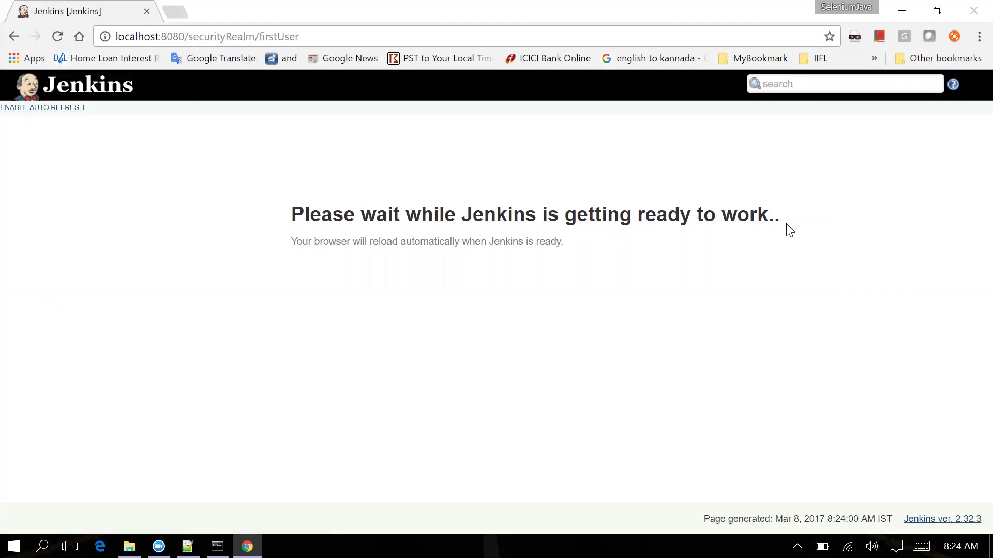
# Step: Switch to the command prompt, resume its paused output and copy the generated initial admin password
pyautogui.click(903, 10)
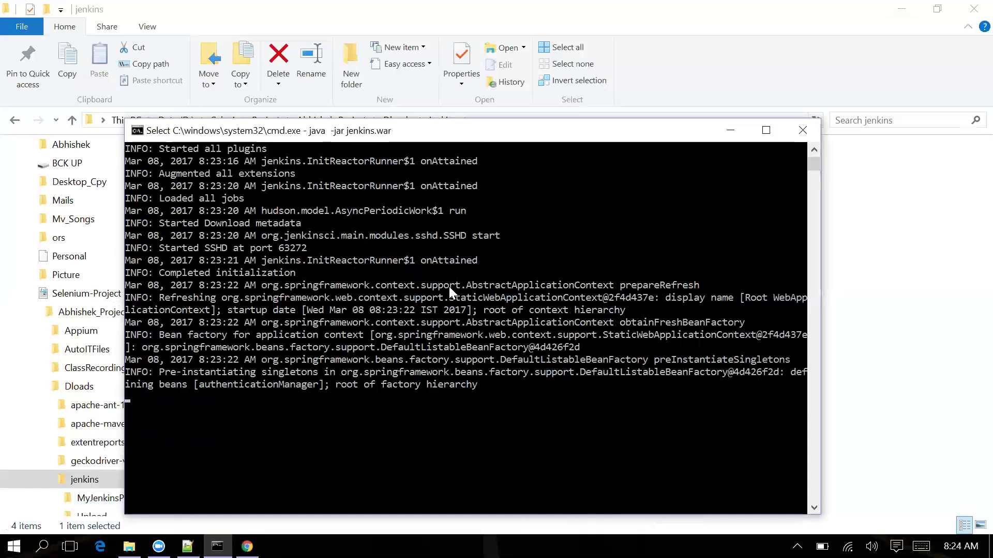
pyautogui.hotkey('alt', 'Tab')
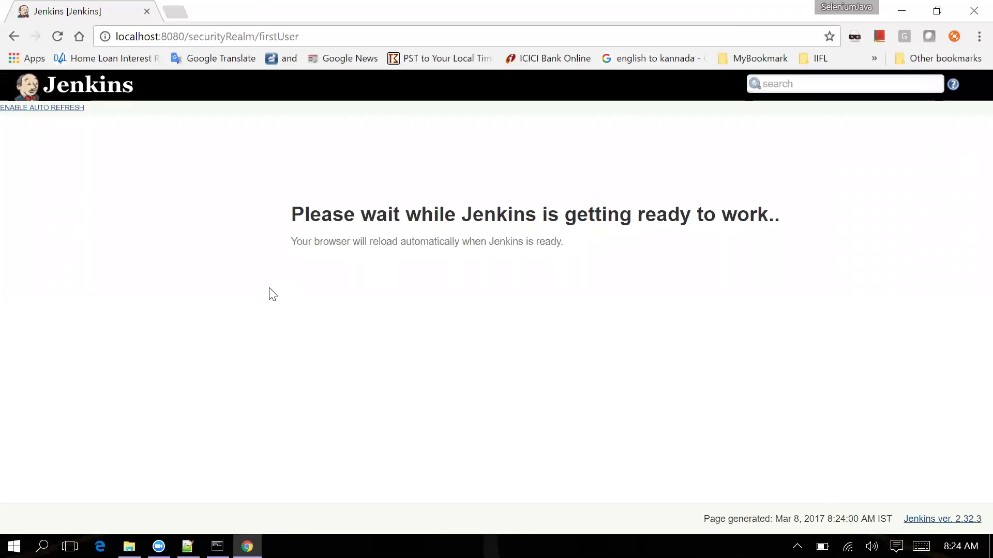
pyautogui.hotkey('alt', 'Tab')
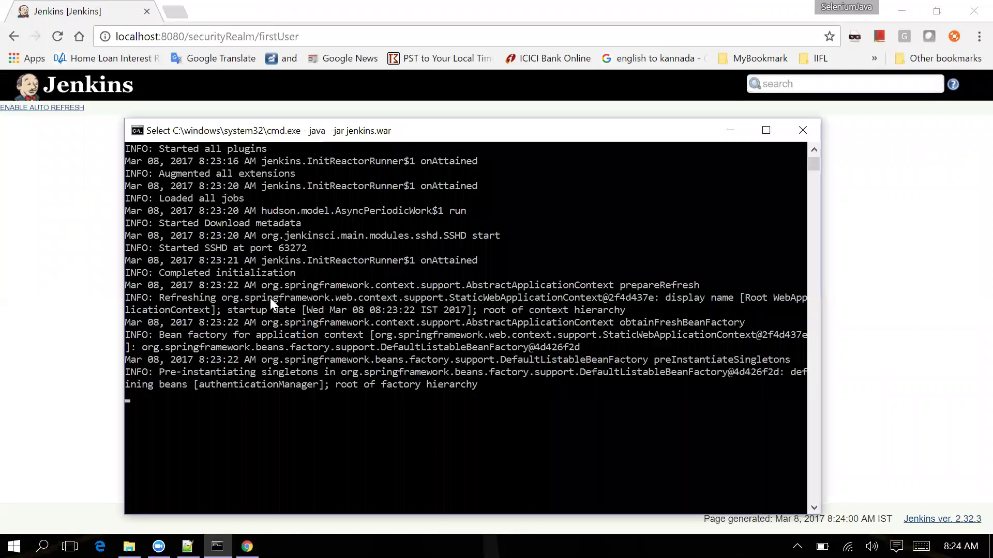
pyautogui.press('Return')
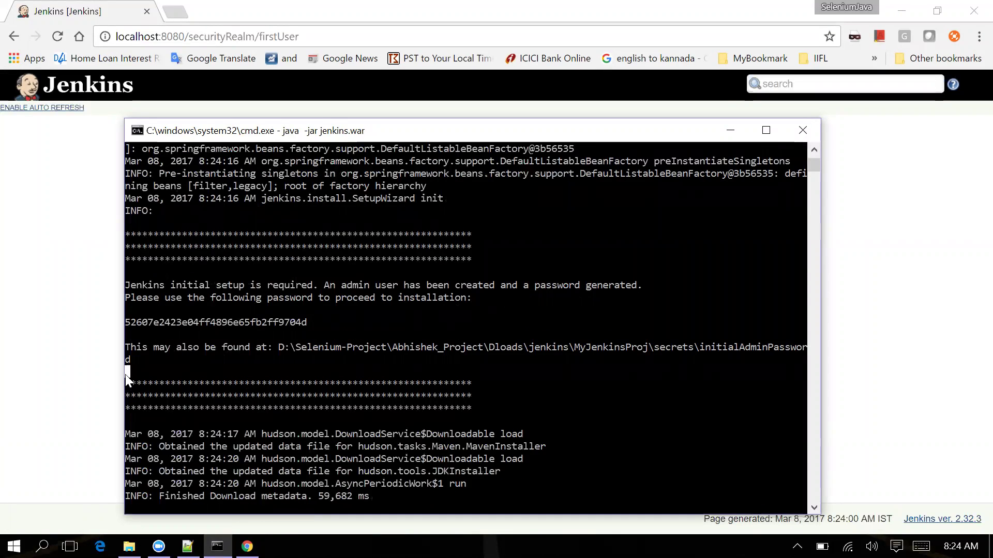
pyautogui.moveTo(126, 322); pyautogui.dragTo(293, 322)
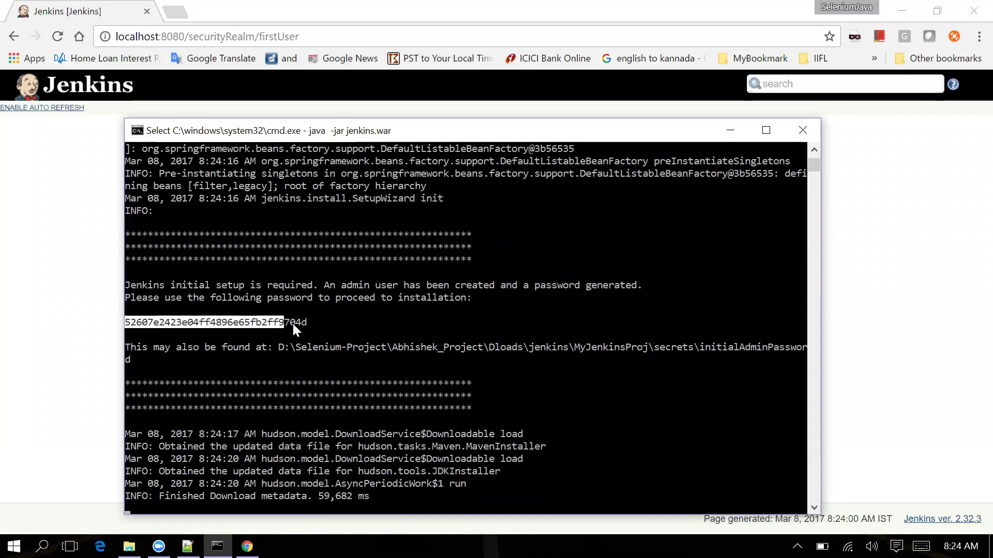
pyautogui.rightClick(294, 322)
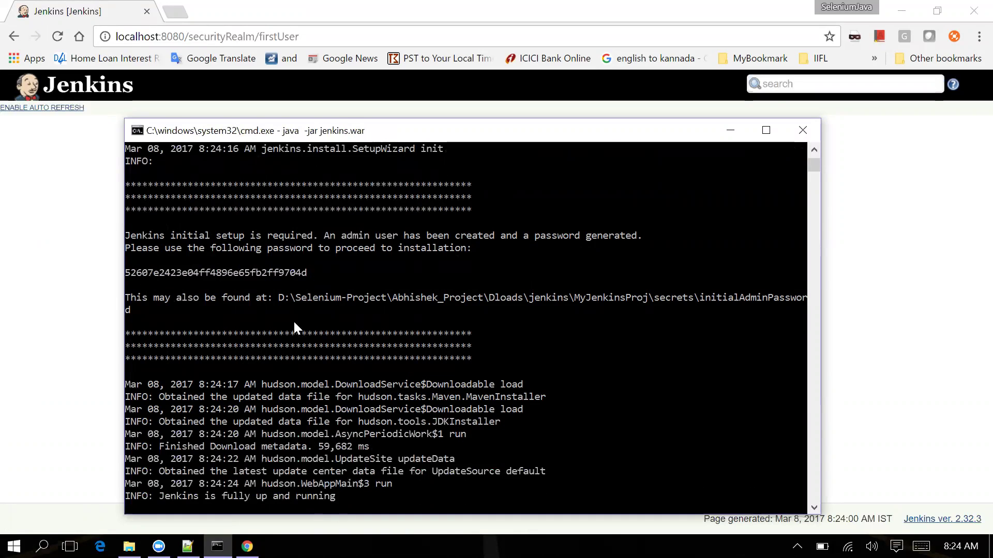
# Step: Check the last startup log line, return to Chrome and open the Jenkins root page
pyautogui.doubleClick(173, 497)
pyautogui.keyDown('shift'); pyautogui.click(310, 491); pyautogui.keyUp('shift')
pyautogui.hotkey('alt', 'Tab')
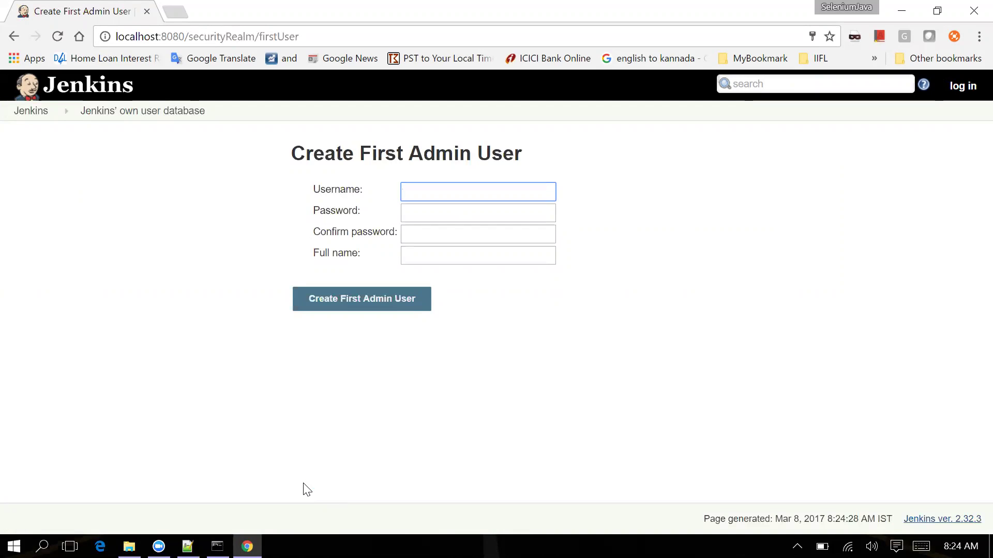
pyautogui.click(32, 112)
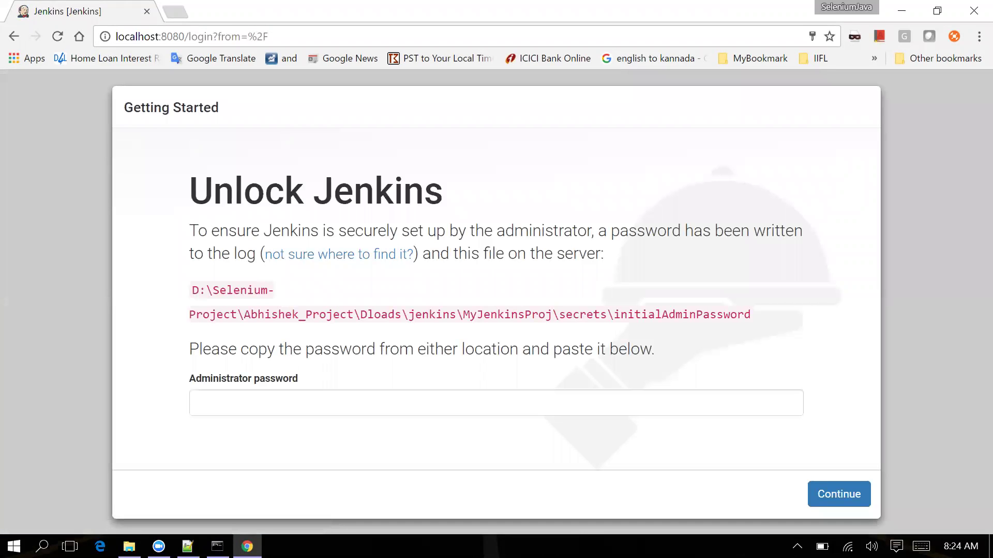
# Step: Paste the copied administrator password on the Unlock Jenkins page and continue to the setup wizard
pyautogui.moveTo(213, 191); pyautogui.dragTo(424, 192)
pyautogui.click(207, 403)
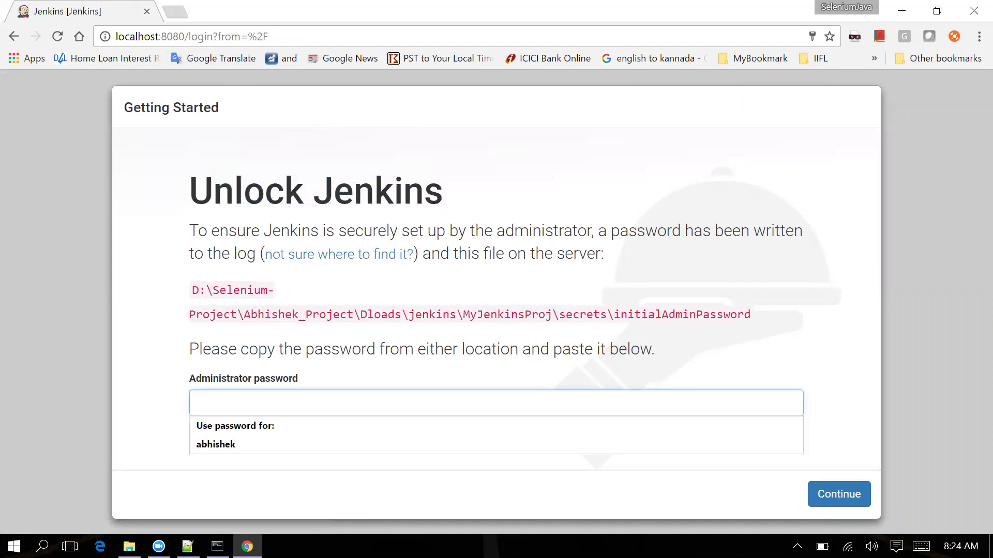
pyautogui.hotkey('ctrl', 'v')
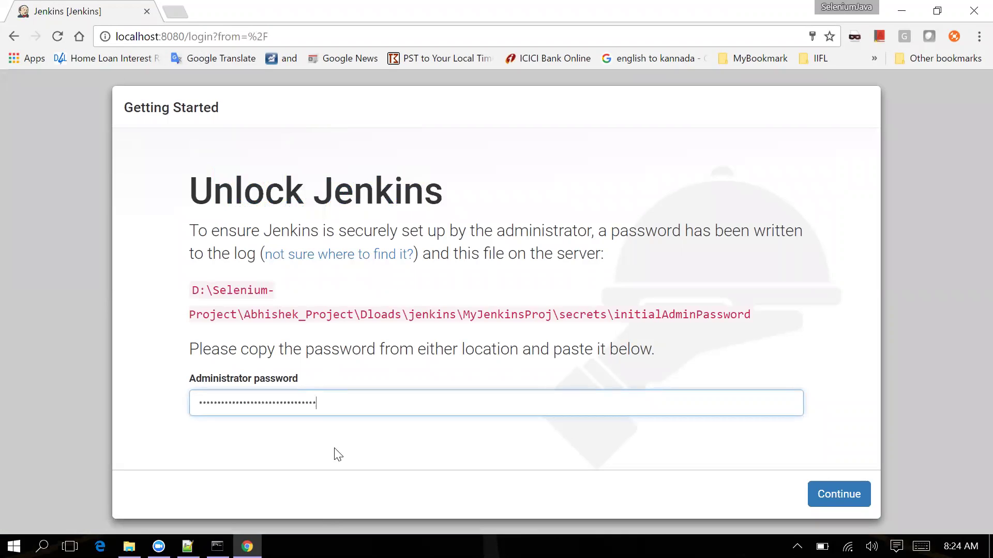
pyautogui.click(846, 495)
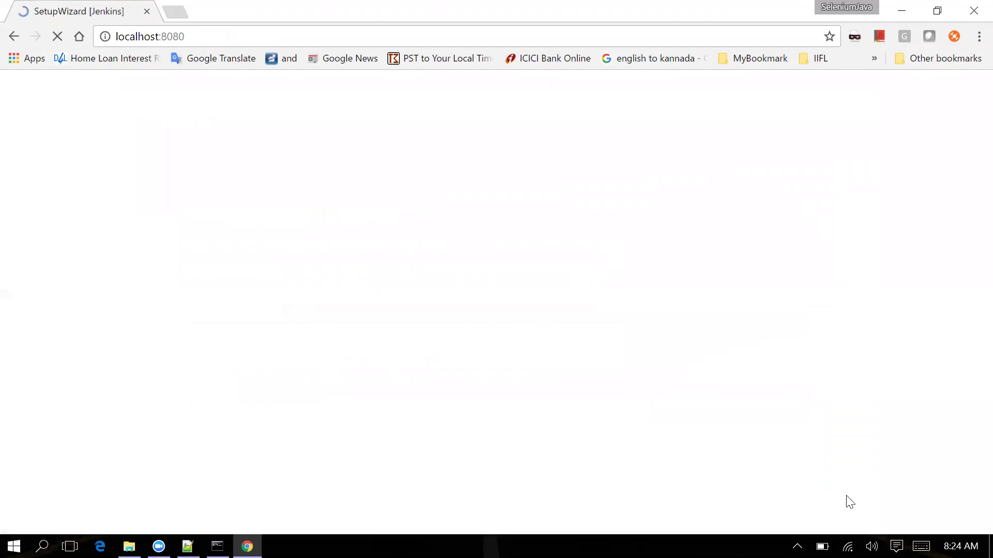
pyautogui.click(784, 145)
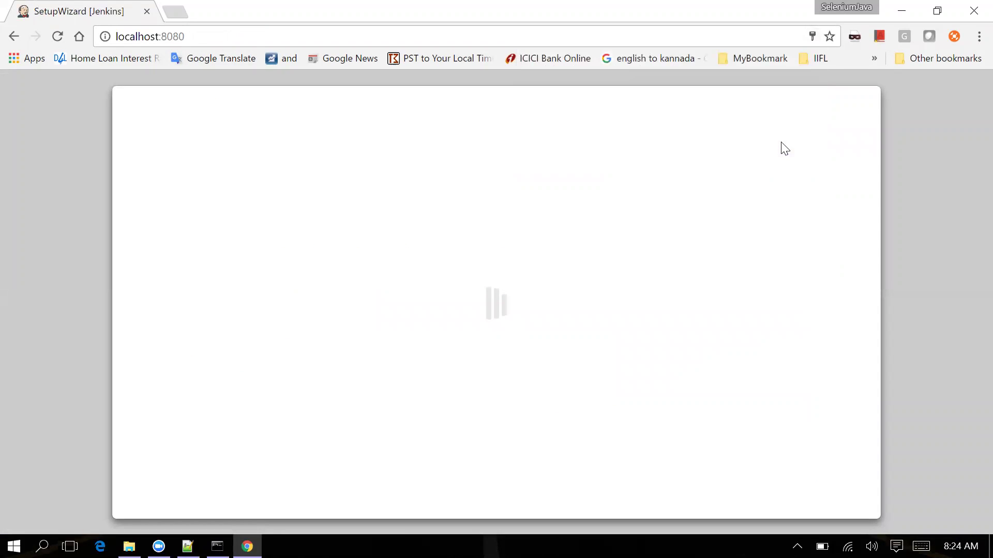
# Step: In File Explorer, inspect the contents of MyJenkinsProj and the user profile folder, and return to MyJenkinsProj
pyautogui.click(128, 546)
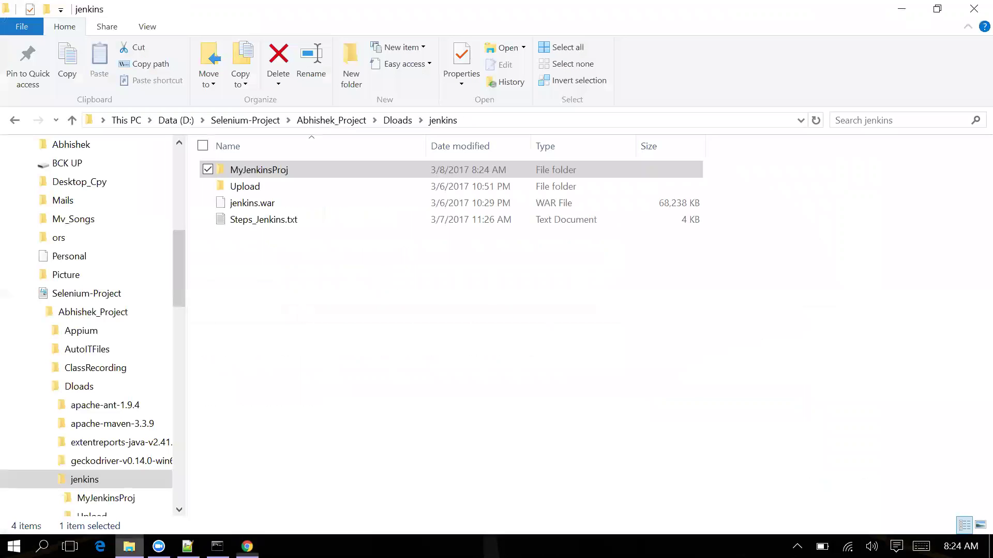
pyautogui.click(261, 172)
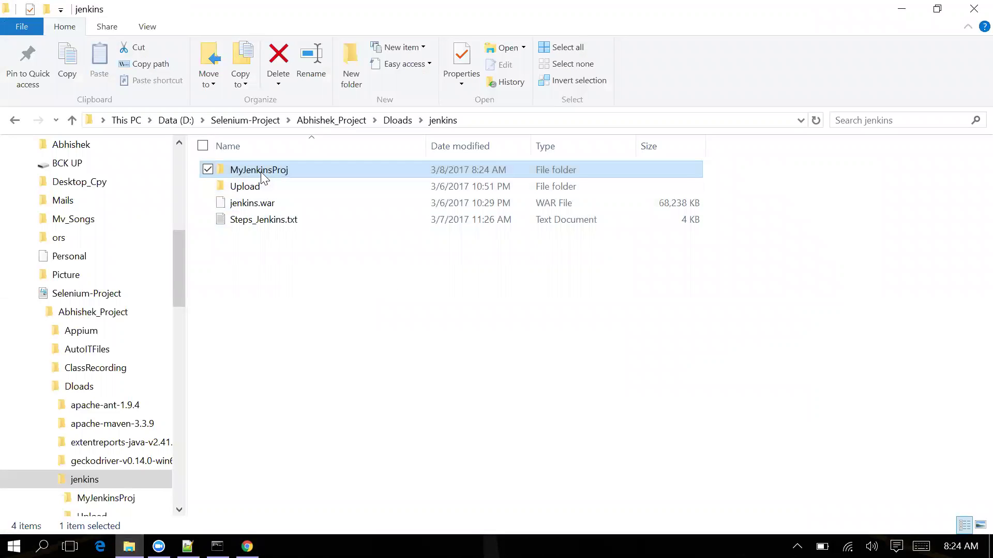
pyautogui.doubleClick(261, 171)
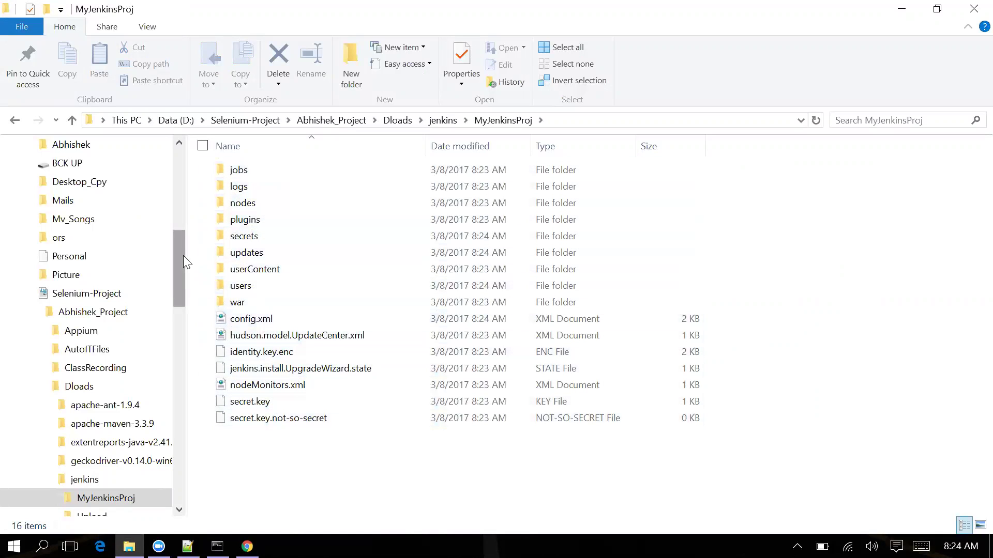
pyautogui.scroll(2, 185, 261)
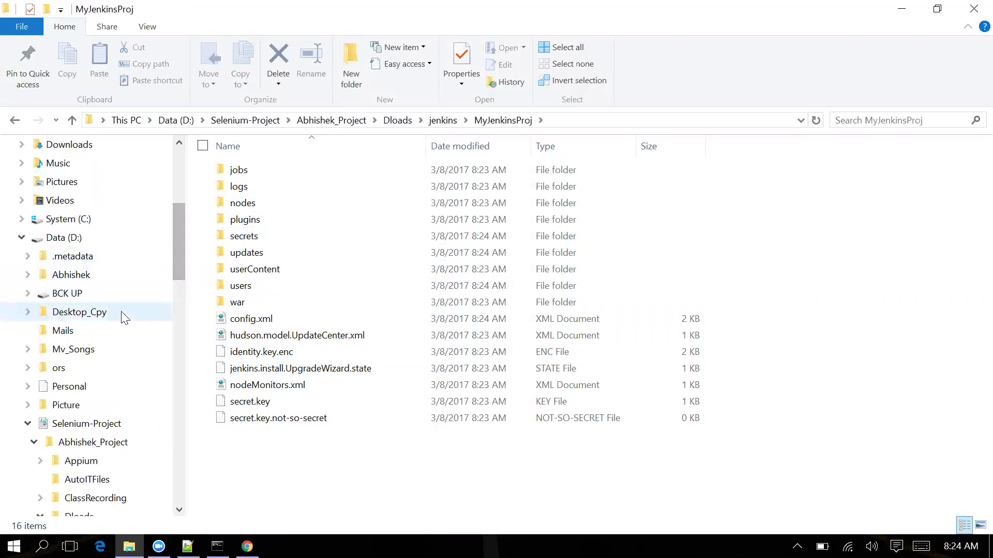
pyautogui.scroll(2, 108, 299)
pyautogui.click(94, 192)
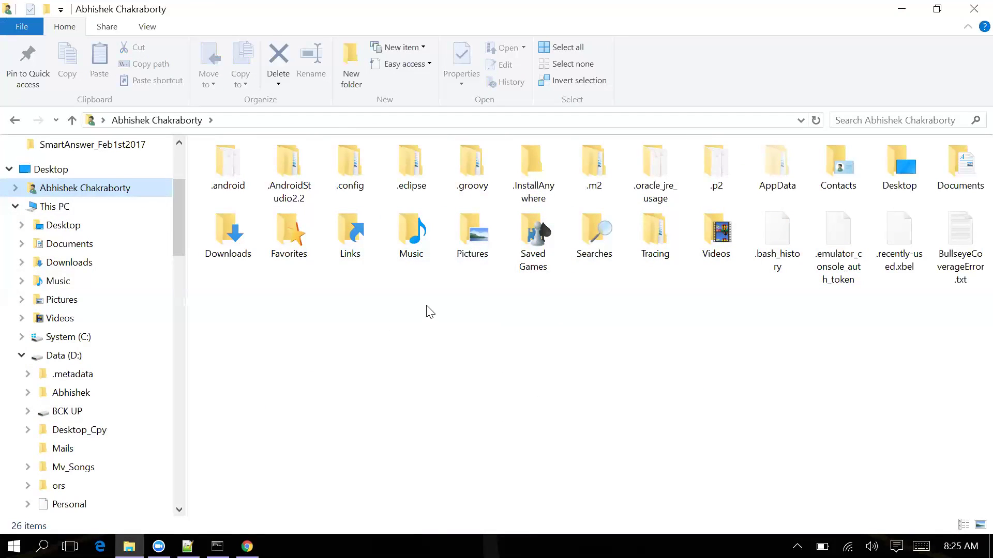
pyautogui.click(14, 120)
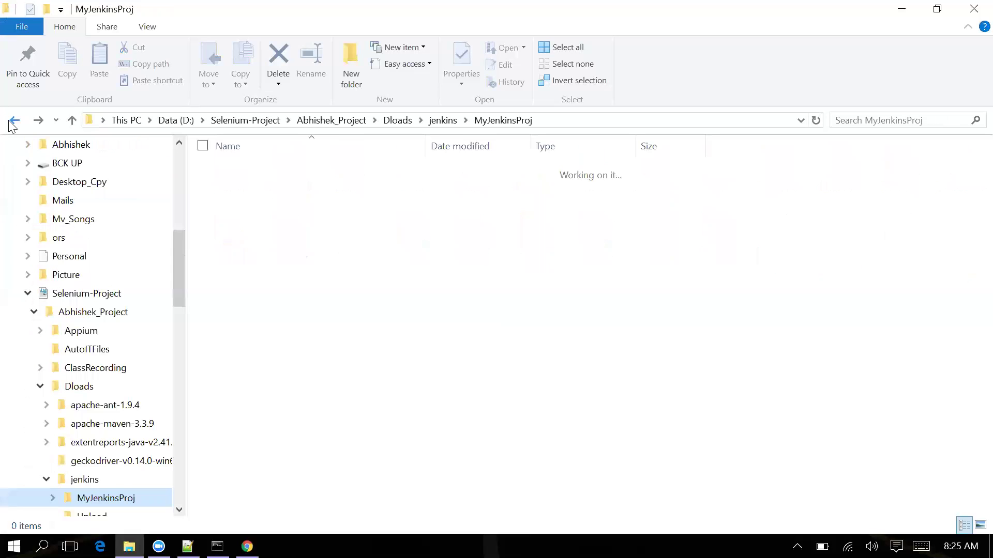
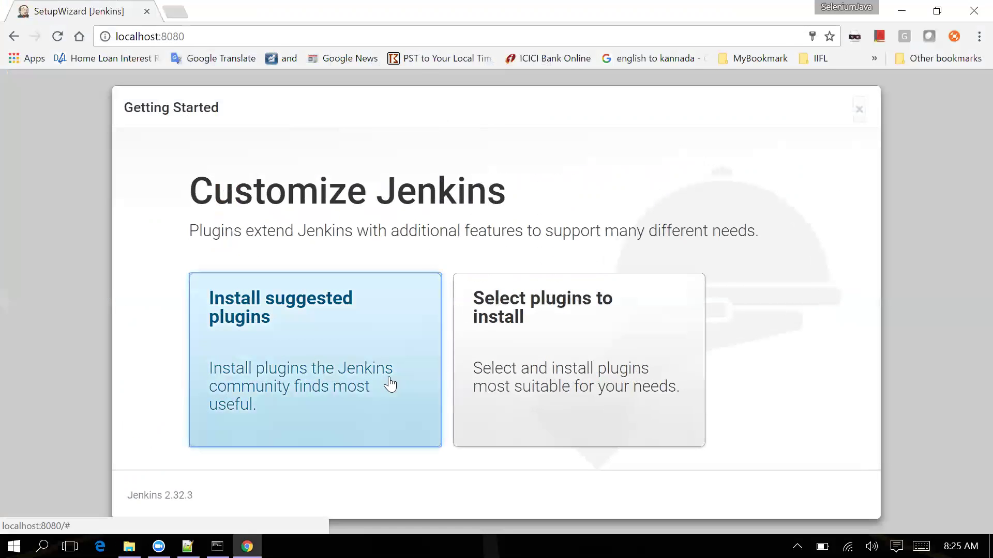
# Step: Try to install the suggested plugins from the Customize Jenkins page in Chrome, and retry the setup
pyautogui.click(302, 351)
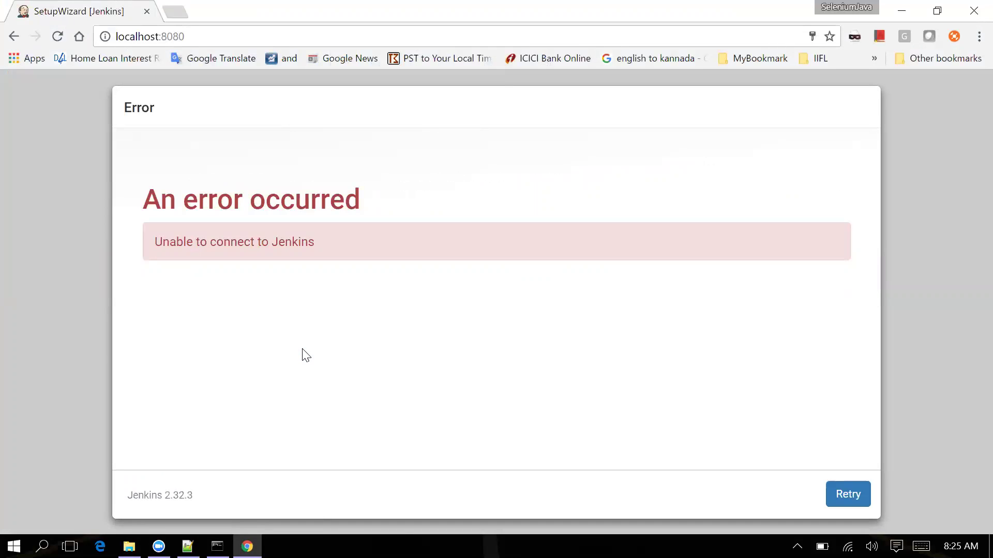
pyautogui.moveTo(164, 199); pyautogui.dragTo(362, 199)
pyautogui.moveTo(163, 241); pyautogui.dragTo(308, 241)
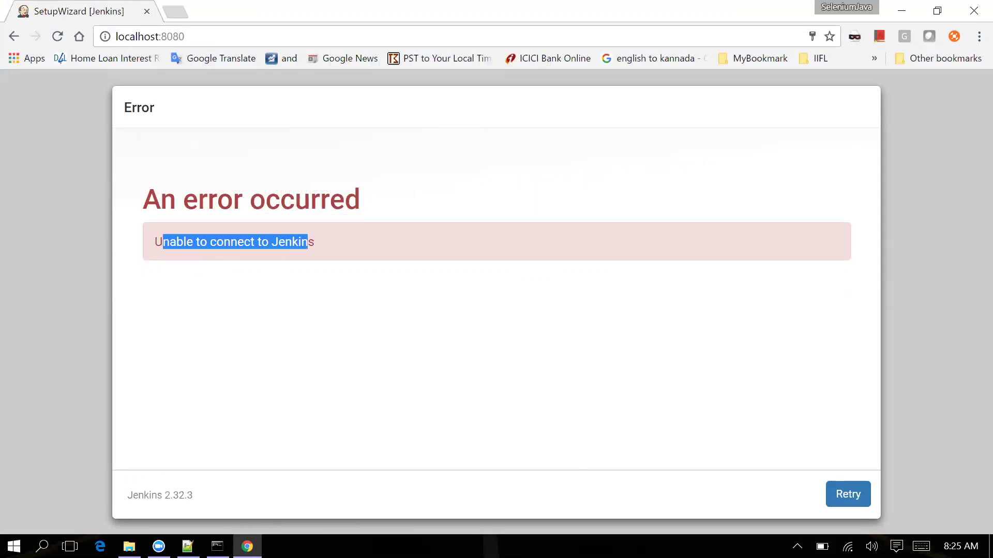
pyautogui.click(848, 495)
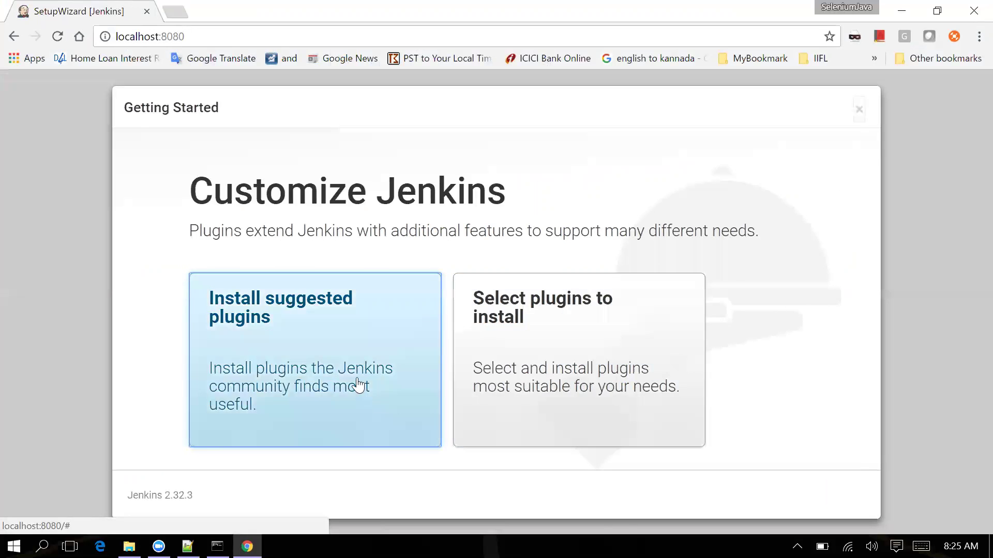
# Step: Try again to install the suggested plugins from the Customize Jenkins page, and close the Jenkins tab
pyautogui.click(357, 381)
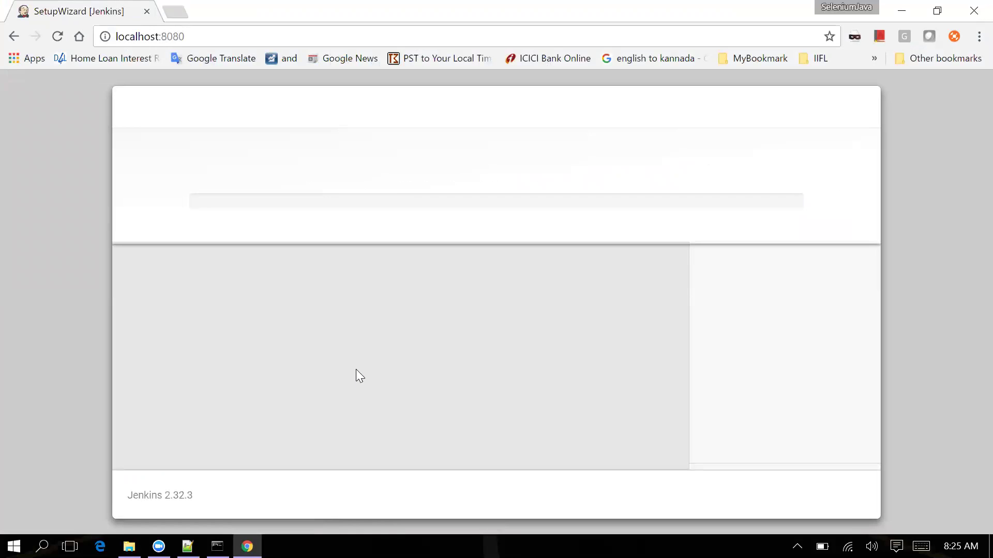
pyautogui.moveTo(163, 242); pyautogui.dragTo(335, 244)
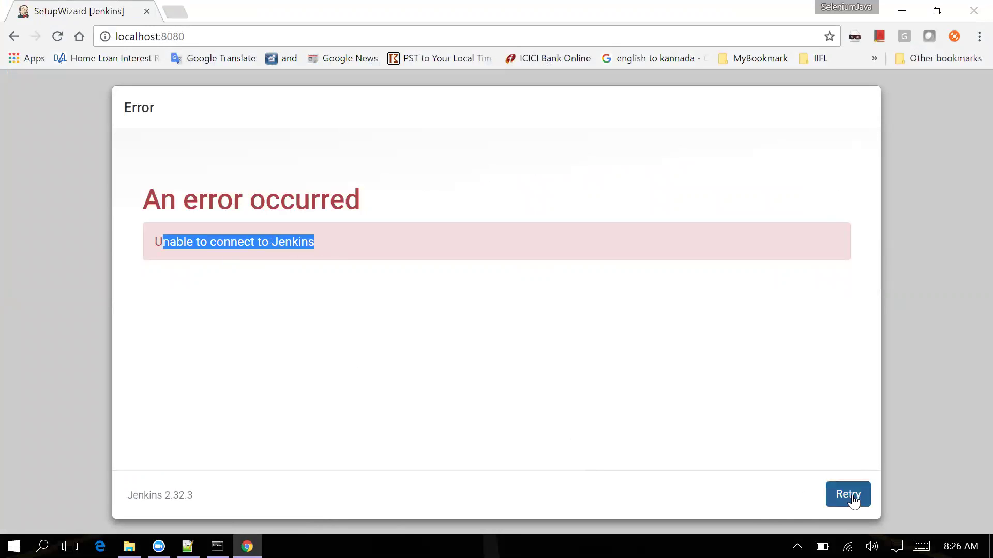
pyautogui.click(147, 11)
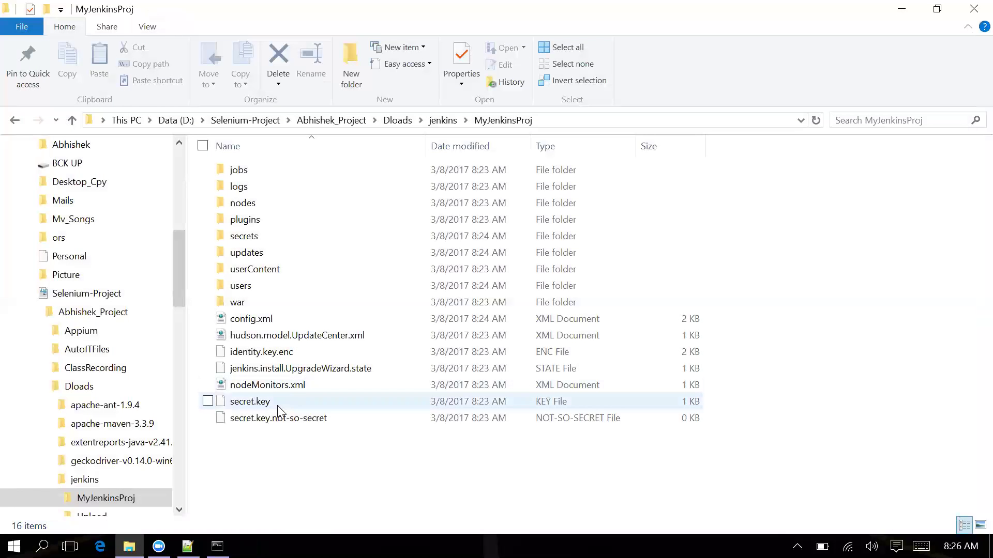
# Step: Reopen Chrome, load localhost:8080 and try to install the suggested plugins from the Customize Jenkins page
pyautogui.click(14, 547)
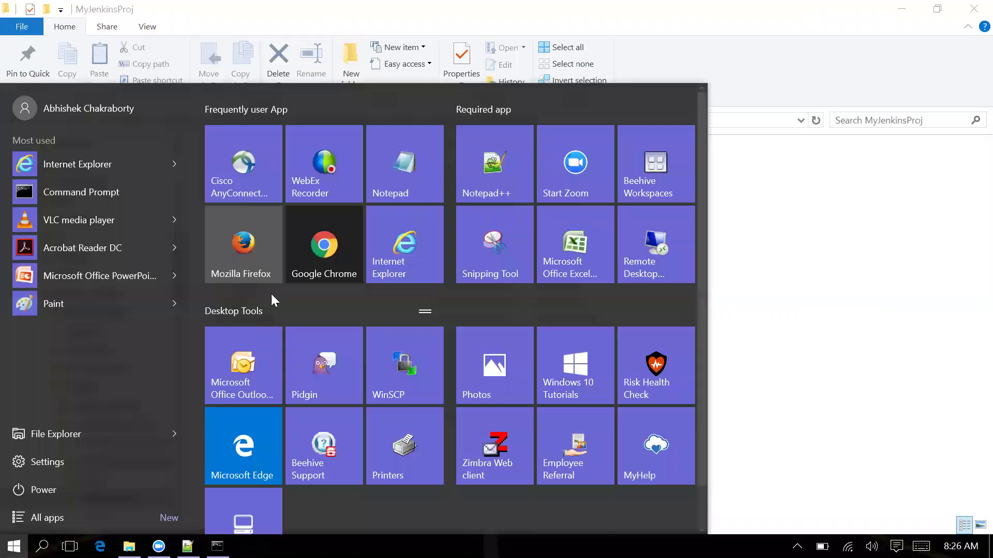
pyautogui.click(315, 268)
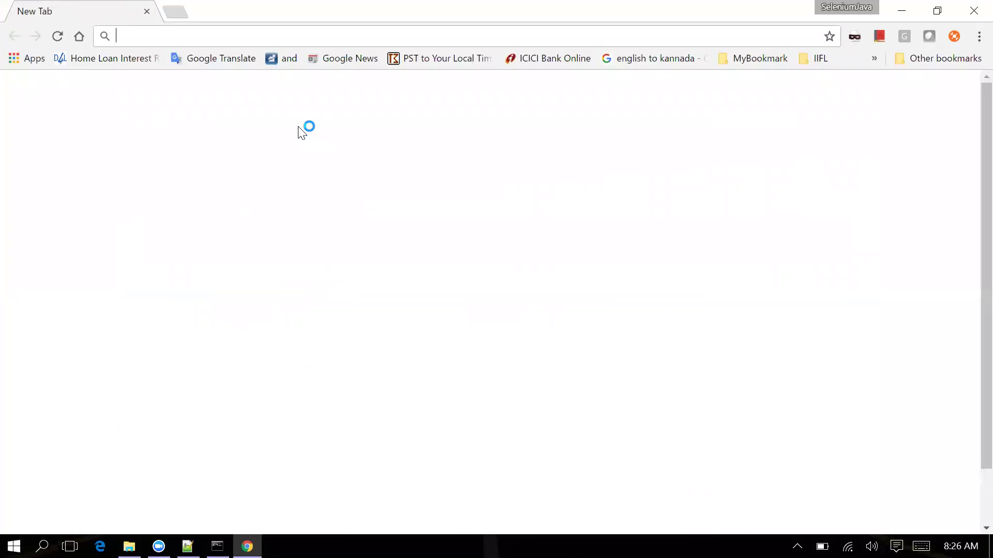
pyautogui.write('loca')
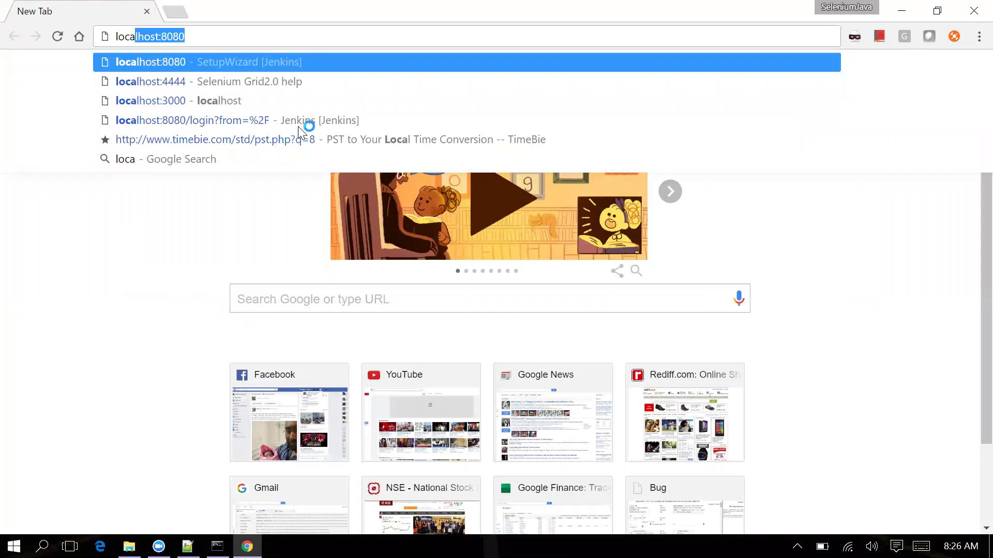
pyautogui.press('Return')
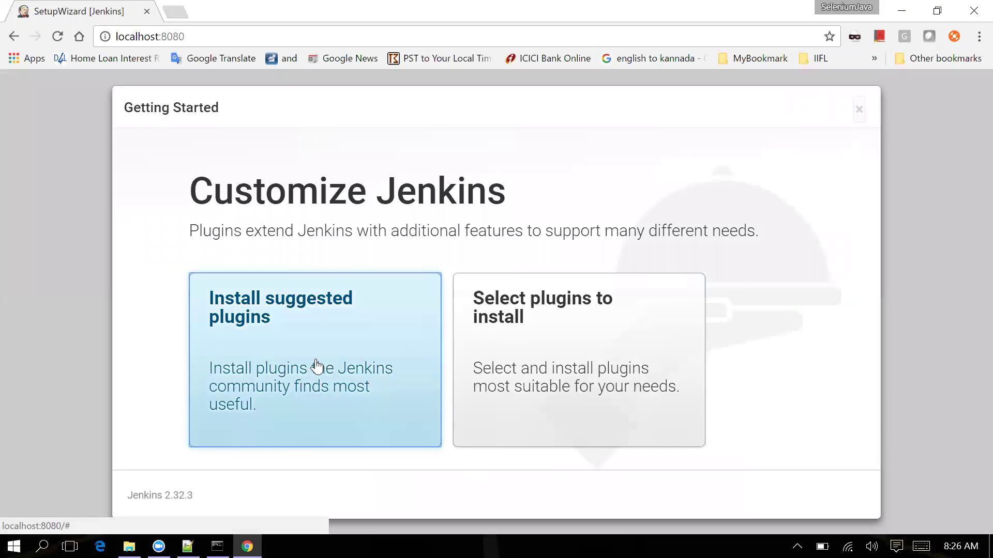
pyautogui.click(316, 366)
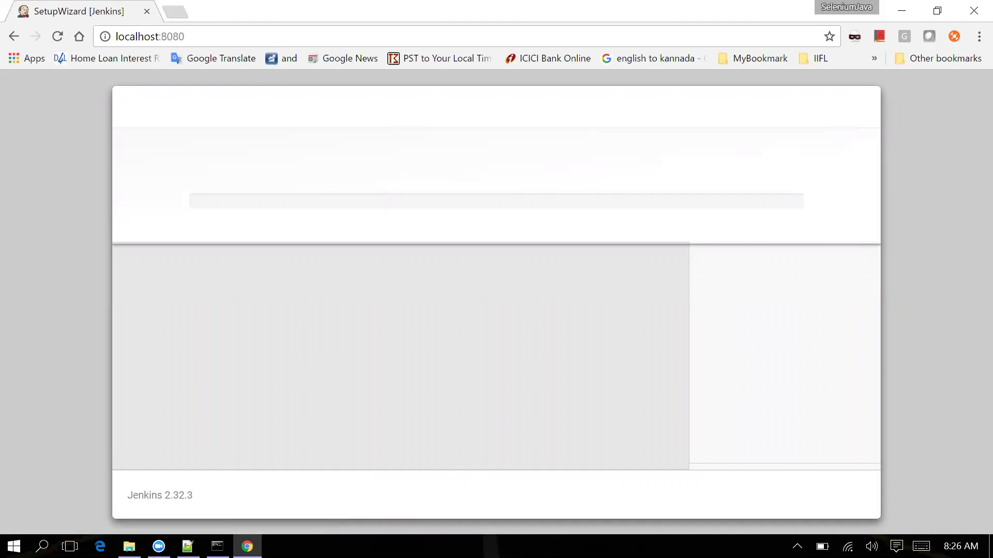
# Step: Copy the Jenkins address localhost:8080 and open it in Mozilla Firefox
pyautogui.hotkey('ctrl', 'l')
pyautogui.hotkey('ctrl', 'c')
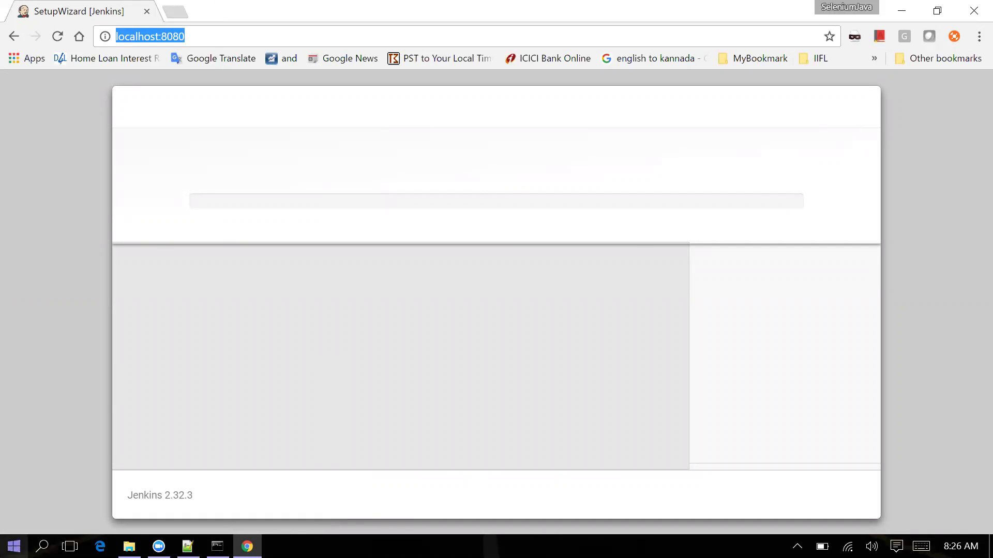
pyautogui.click(14, 546)
pyautogui.click(264, 246)
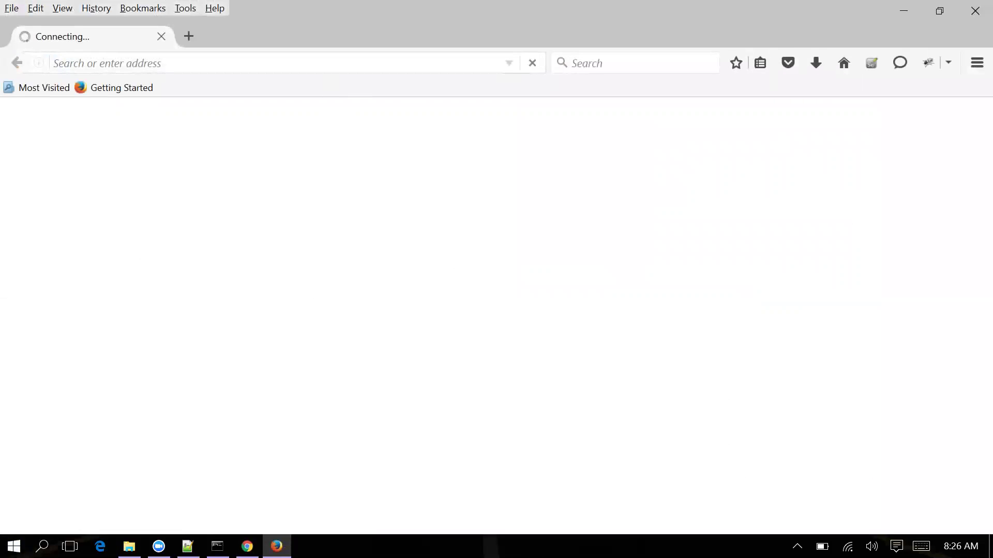
pyautogui.hotkey('ctrl', 'v')
pyautogui.press('Return')
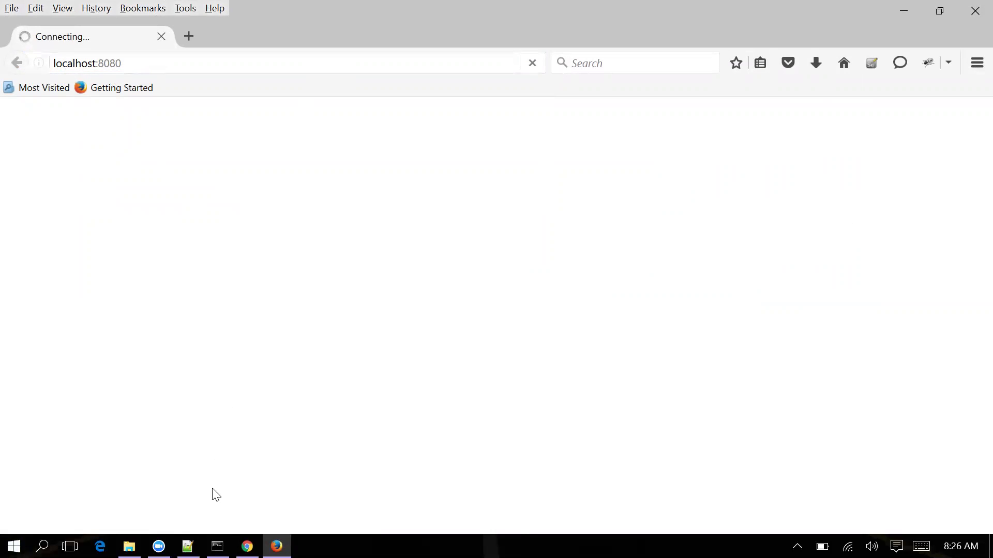
# Step: Switch to the Command Prompt window running jenkins.war and copy the generated administrator password
pyautogui.click(217, 547)
pyautogui.click(168, 362)
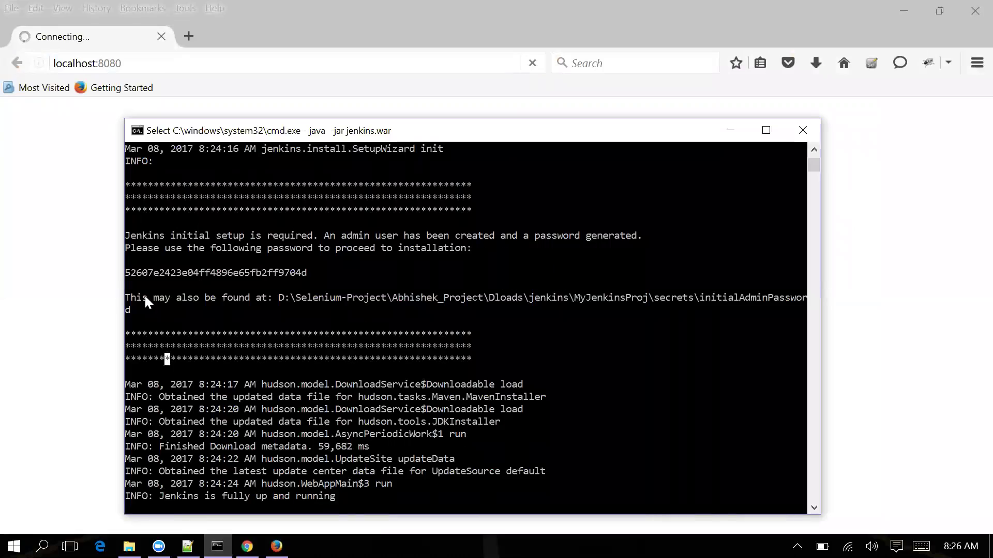
pyautogui.moveTo(127, 272); pyautogui.dragTo(302, 269)
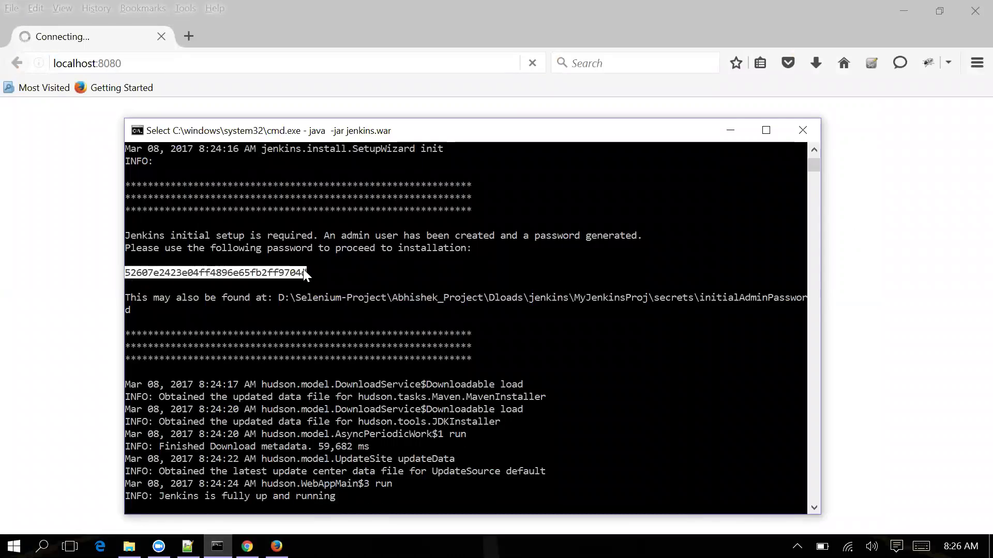
pyautogui.rightClick(302, 269)
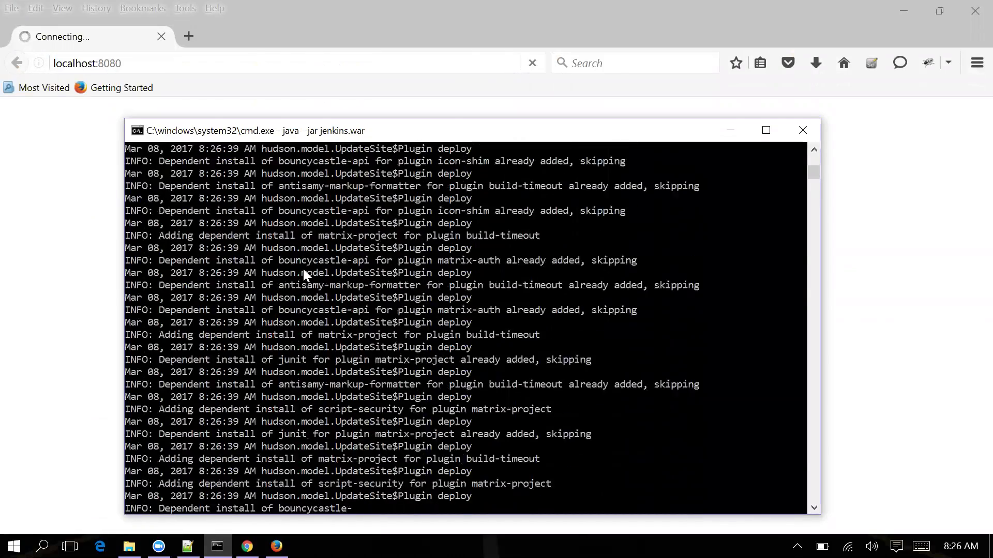
# Step: Return to Chrome, reload the Jenkins page and install the suggested plugins
pyautogui.hotkey('alt', 'Tab')
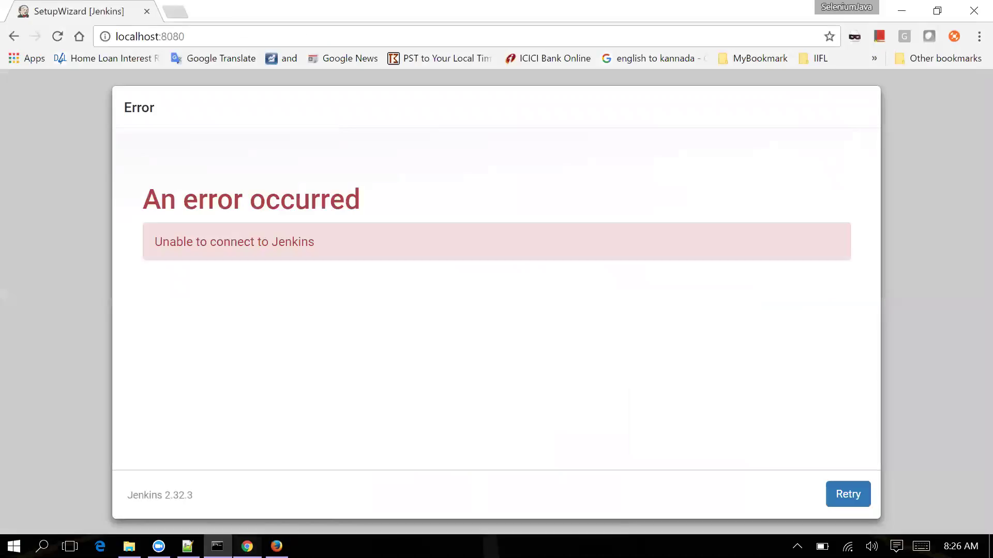
pyautogui.click(58, 36)
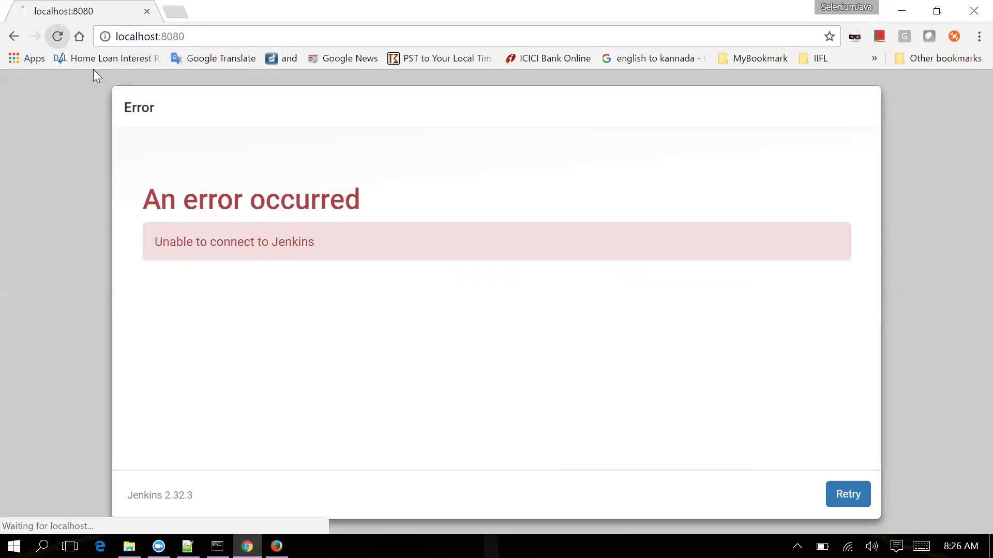
pyautogui.hotkey('alt', 'Tab')
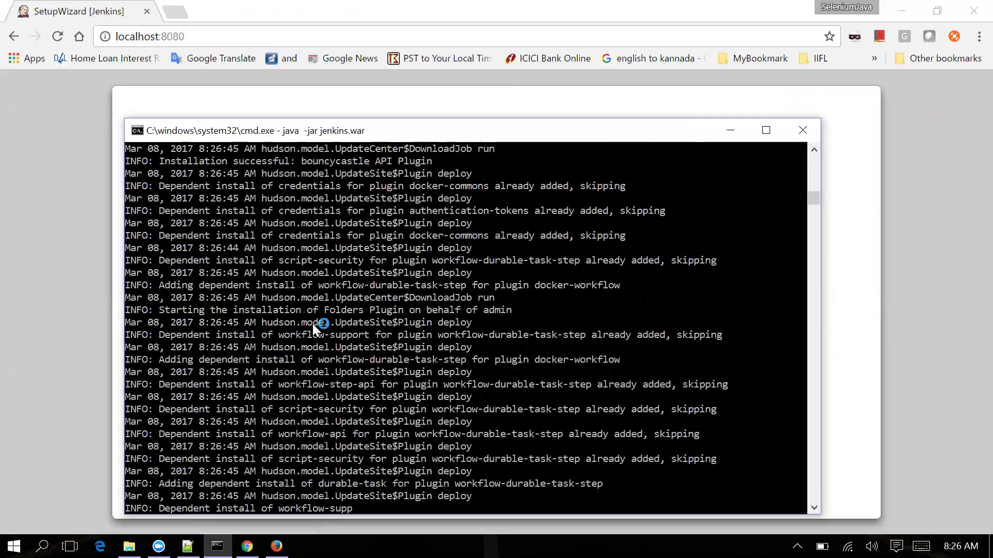
pyautogui.hotkey('alt', 'Tab')
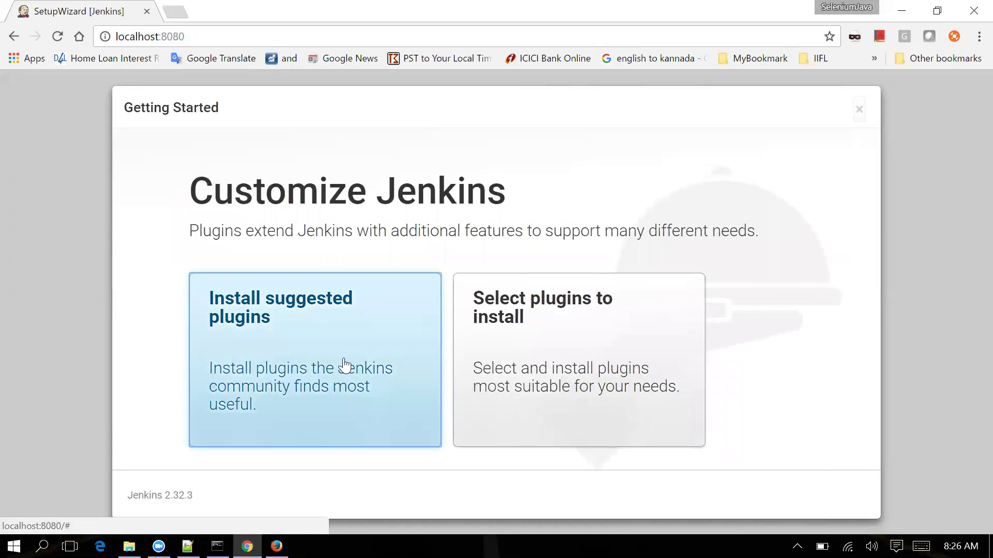
pyautogui.click(346, 365)
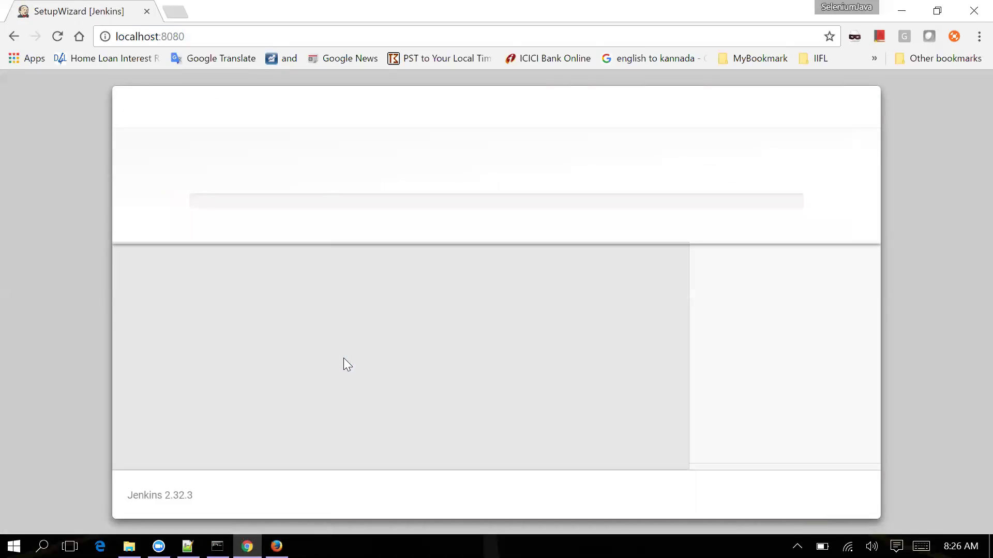
# Step: Check the plugin installation progress in the Command Prompt log and in Chrome, and close the Firefox window
pyautogui.hotkey('alt', 'Tab')
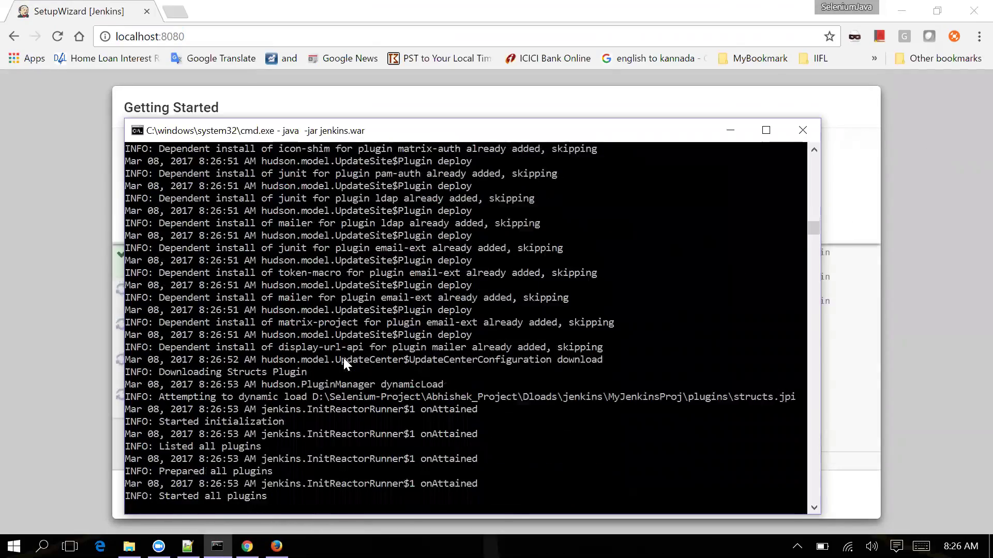
pyautogui.hotkey('alt', 'Tab')
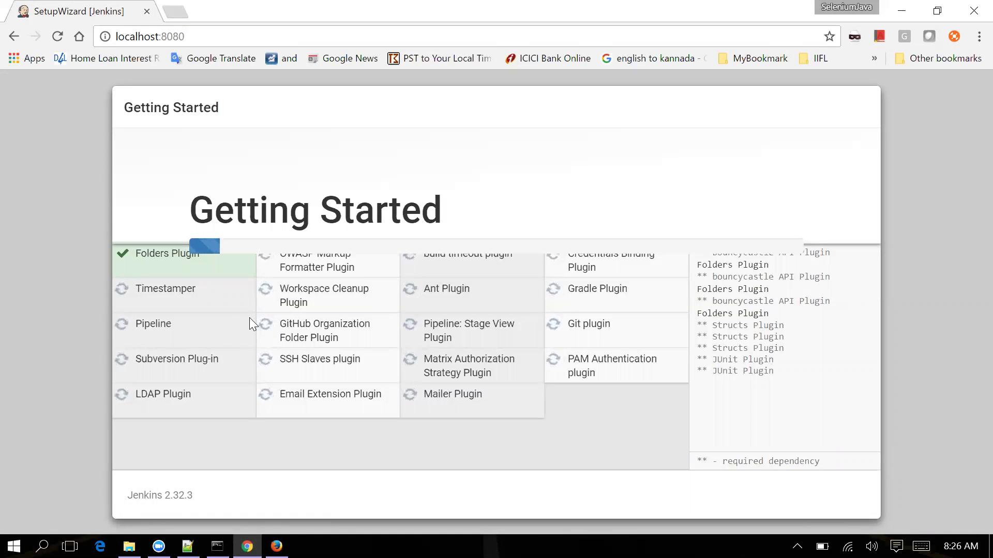
pyautogui.click(276, 547)
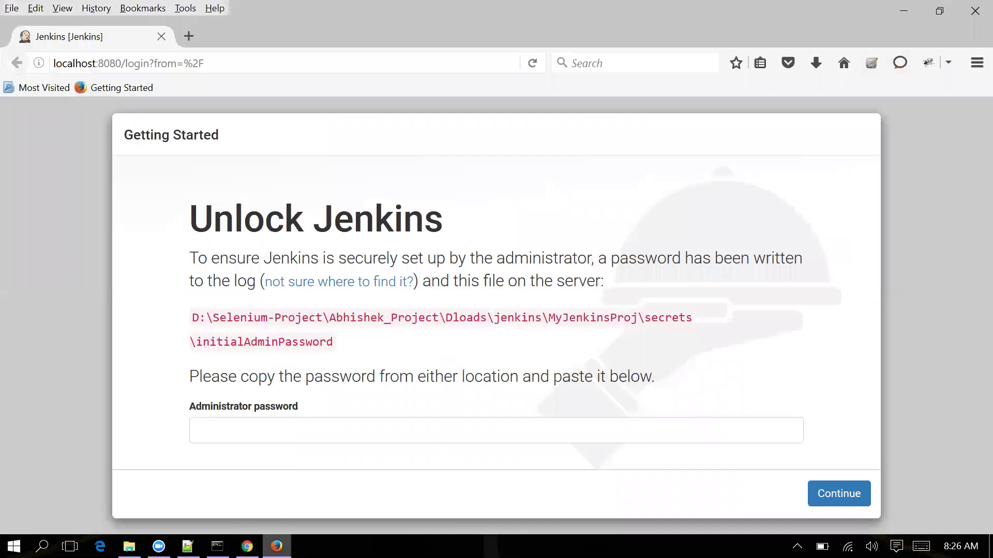
pyautogui.click(166, 36)
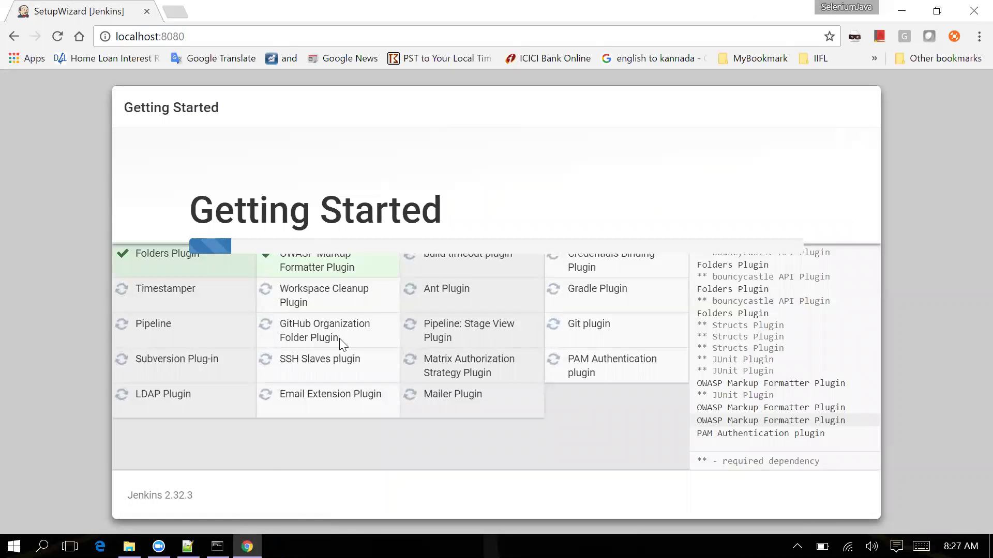
pyautogui.click(217, 547)
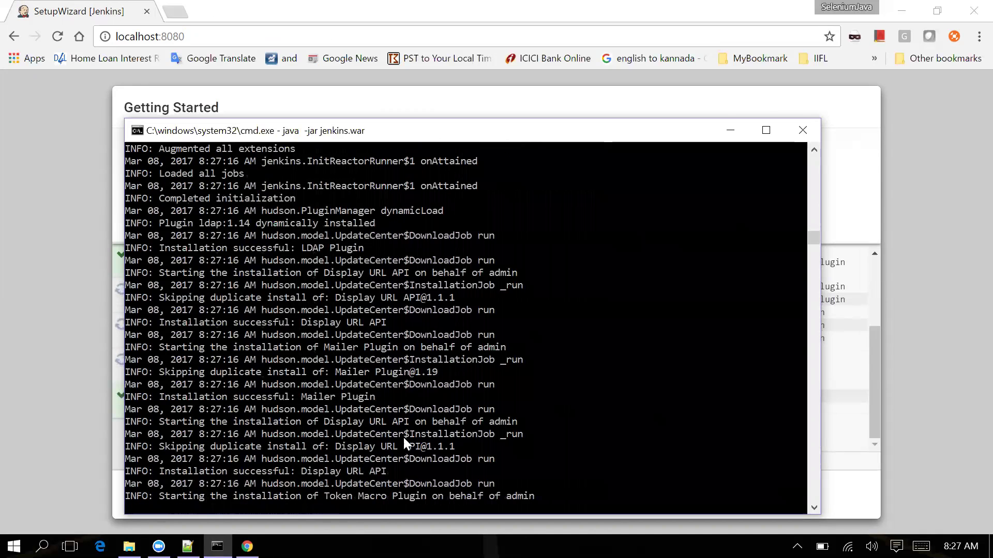
pyautogui.hotkey('alt', 'Tab')
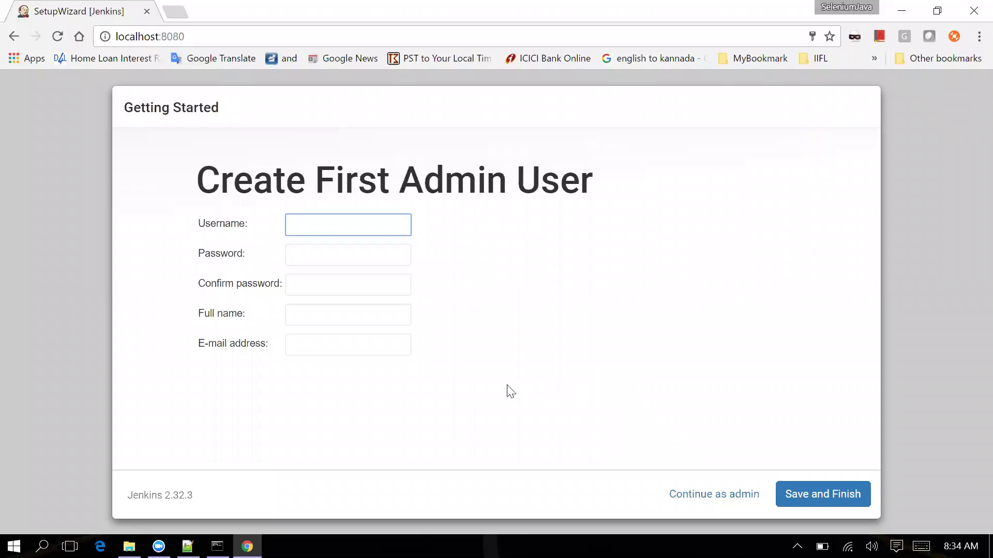
# Step: Skip creating the first admin user by continuing as admin, and start using Jenkins
pyautogui.click(701, 496)
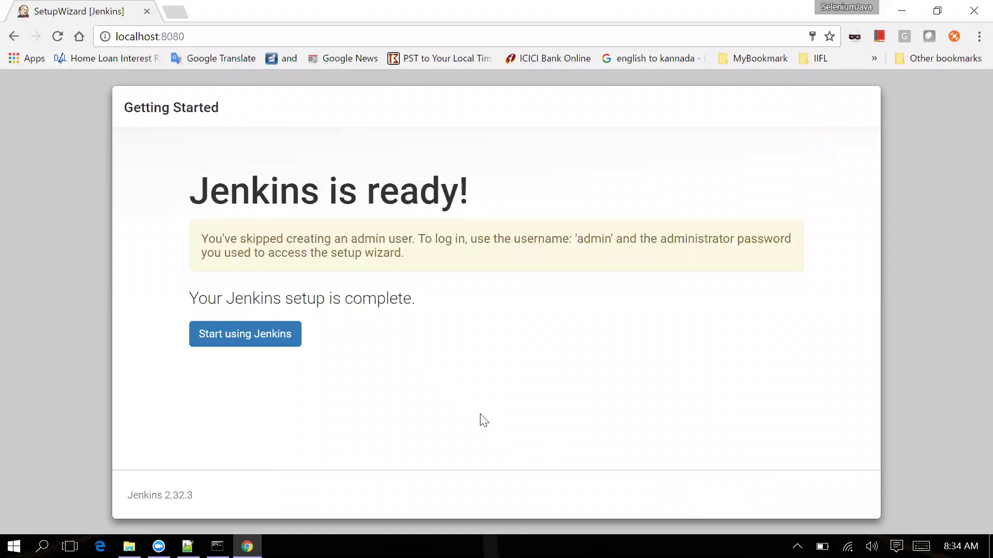
pyautogui.click(245, 342)
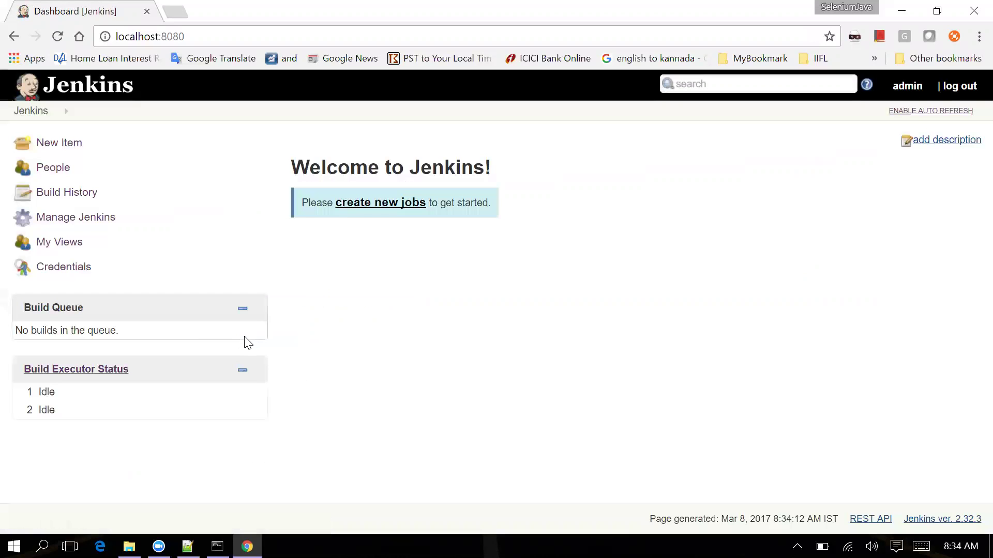
# Step: Open the Configure System page under Manage Jenkins and examine the Home directory path
pyautogui.click(71, 226)
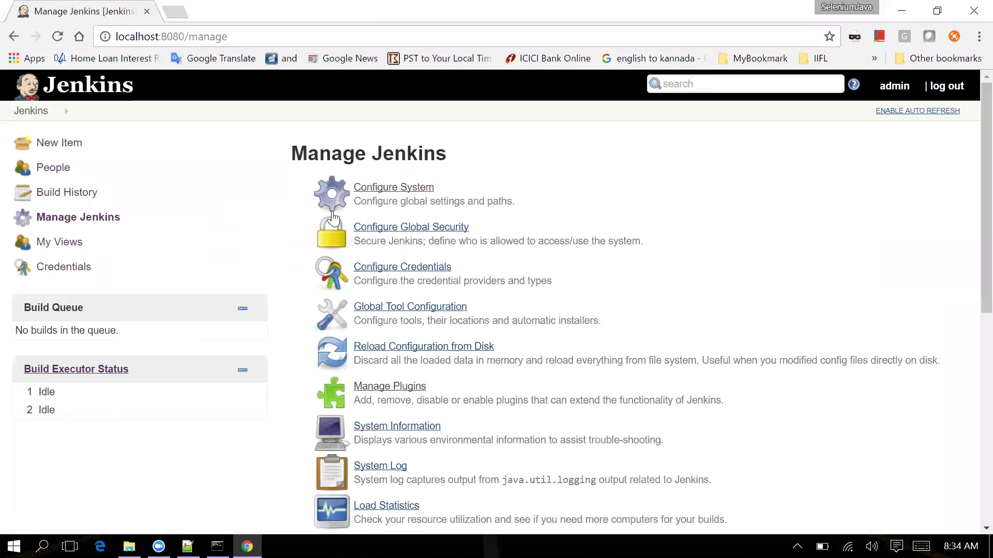
pyautogui.click(389, 189)
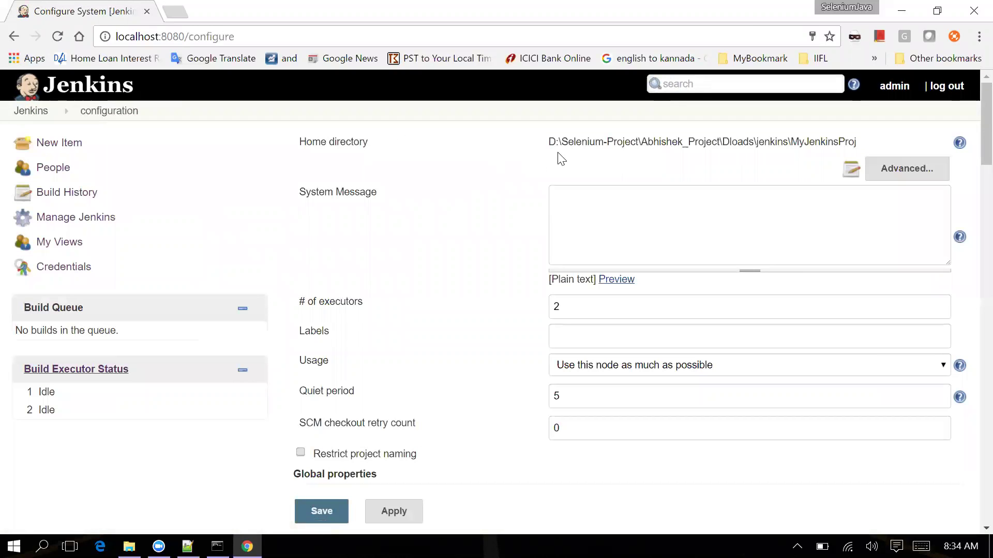
pyautogui.moveTo(549, 142)
pyautogui.mouseDown()
pyautogui.moveTo(867, 144)
pyautogui.moveTo(549, 141)
pyautogui.mouseUp()
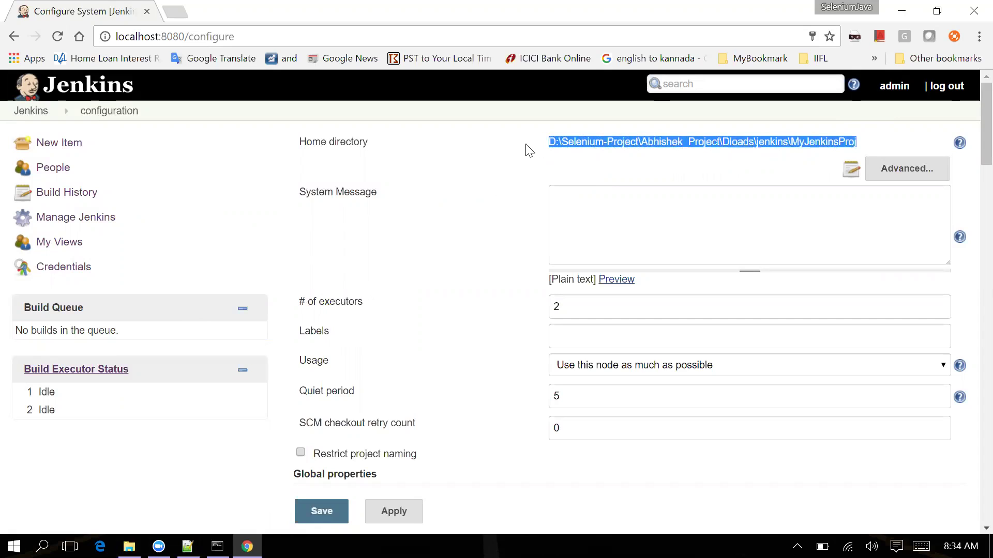
pyautogui.click(549, 144)
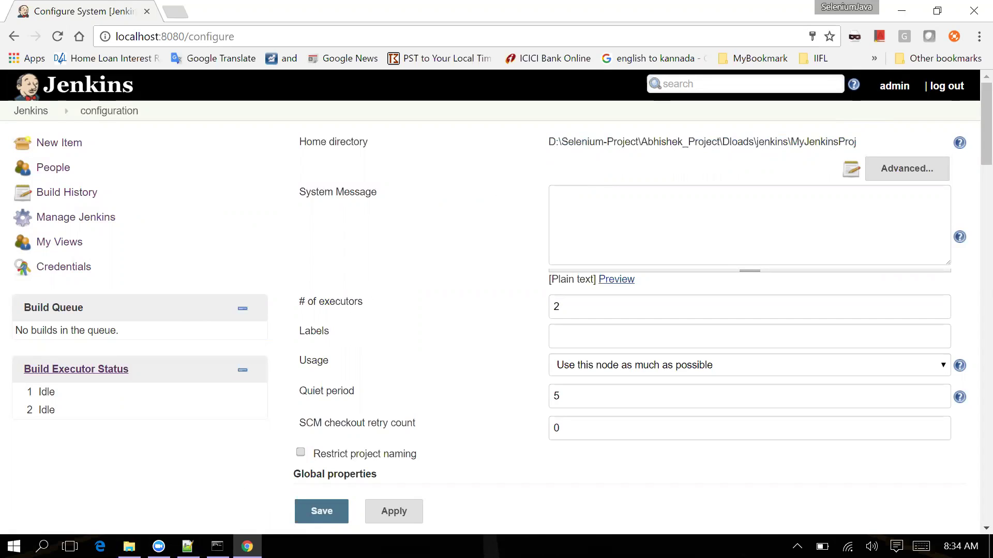
pyautogui.moveTo(307, 141); pyautogui.dragTo(351, 142)
pyautogui.moveTo(555, 142); pyautogui.dragTo(738, 142)
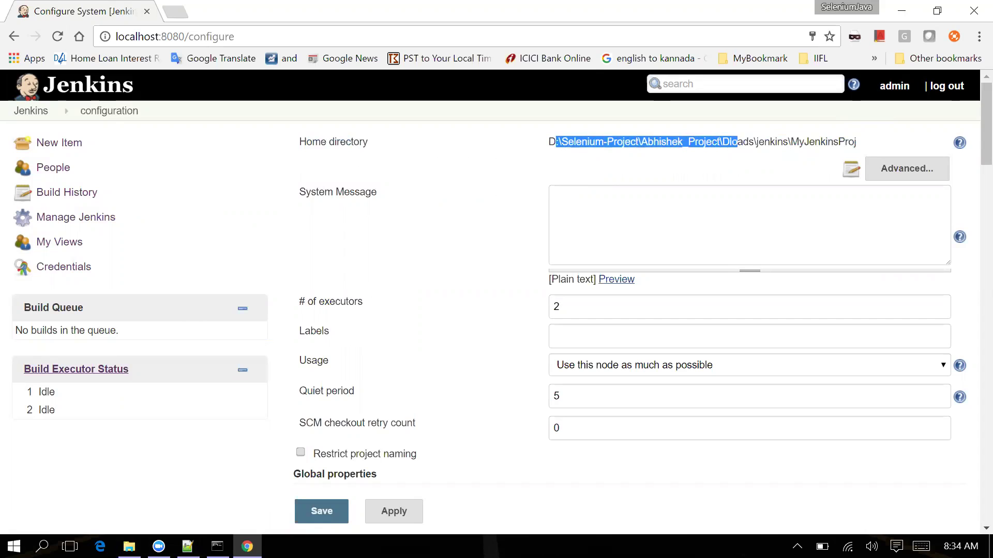
pyautogui.moveTo(857, 142); pyautogui.dragTo(548, 142)
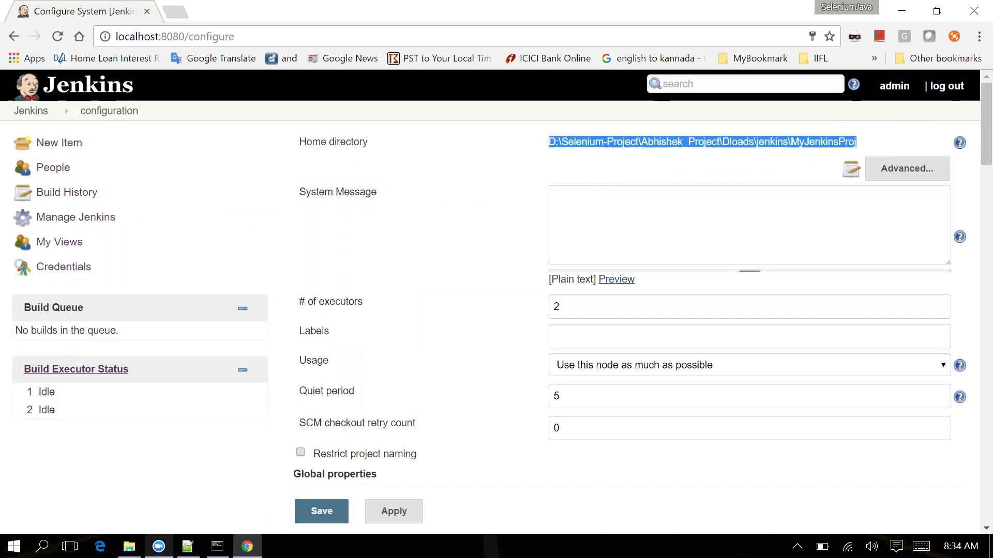
# Step: Switch to Notepad++ and highlight the note about setting the environment variable
pyautogui.click(187, 547)
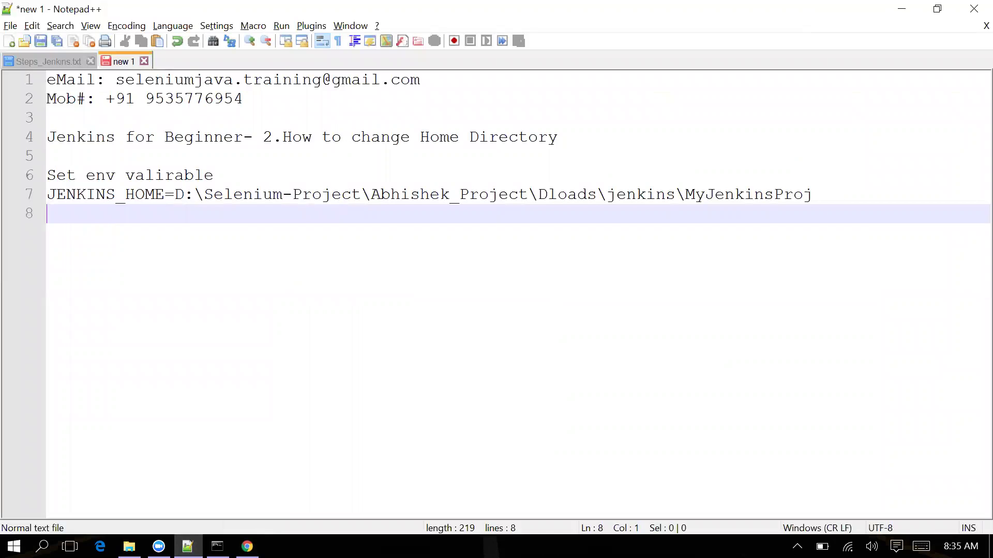
pyautogui.moveTo(56, 175); pyautogui.dragTo(205, 176)
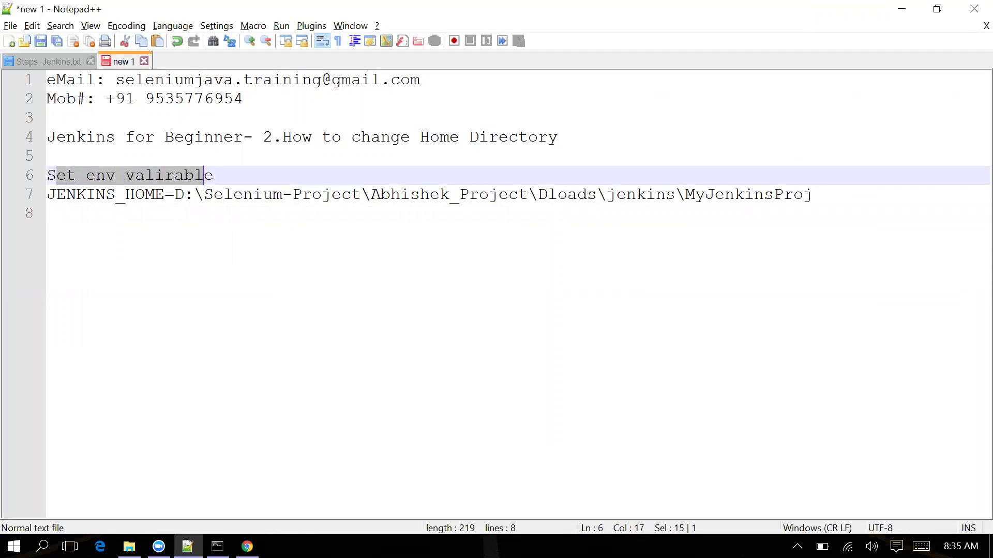
# Step: Copy the notes from "Dload jenkins" through the localhost URL in Steps_Jenkins.txt and paste them below the JENKINS_HOME line in new 1
pyautogui.click(54, 60)
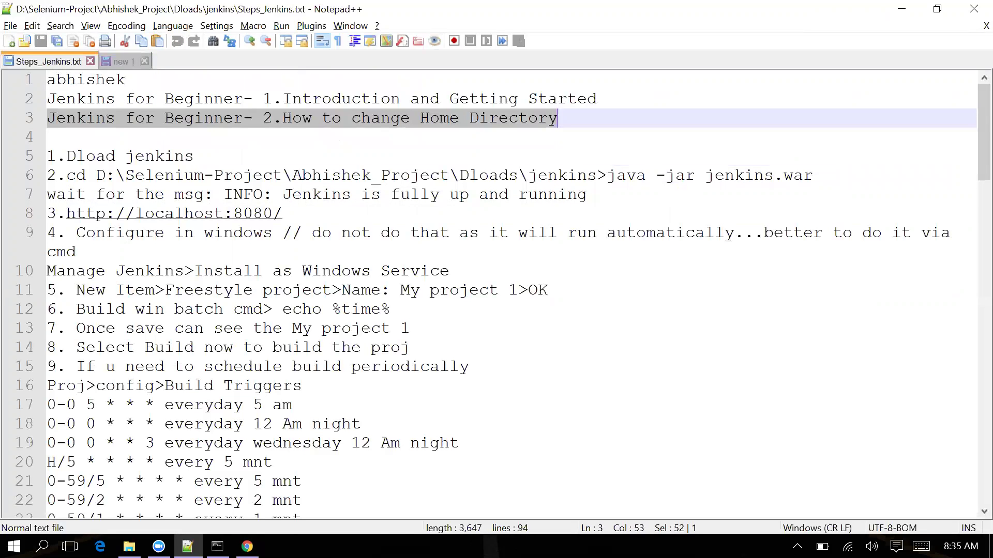
pyautogui.moveTo(66, 156); pyautogui.dragTo(283, 213)
pyautogui.hotkey('ctrl', 'c')
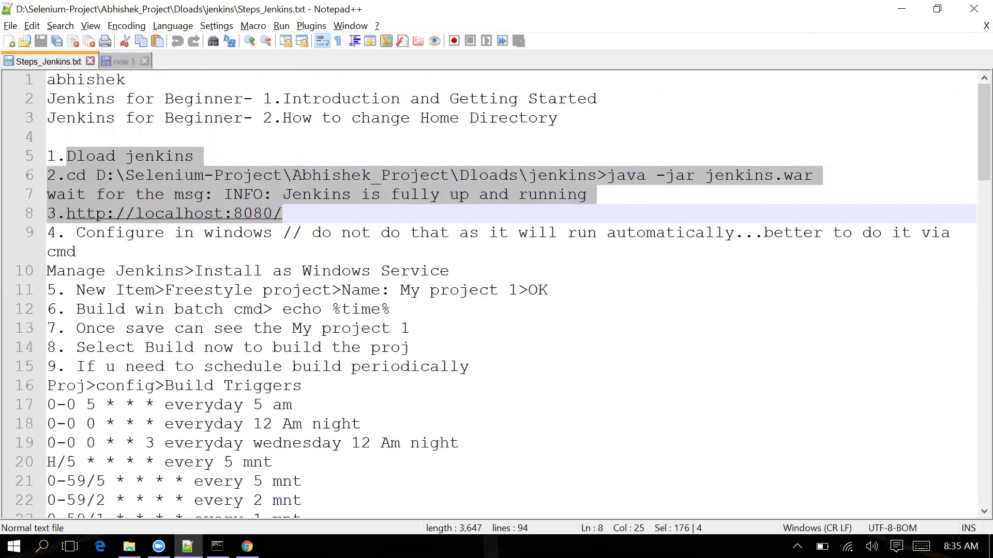
pyautogui.click(121, 61)
pyautogui.click(47, 214)
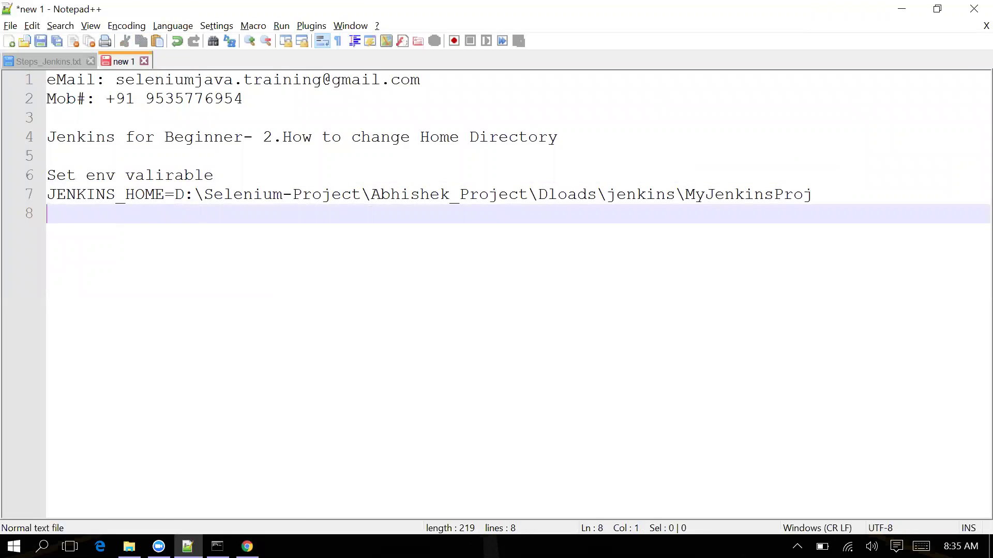
pyautogui.hotkey('ctrl', 'v')
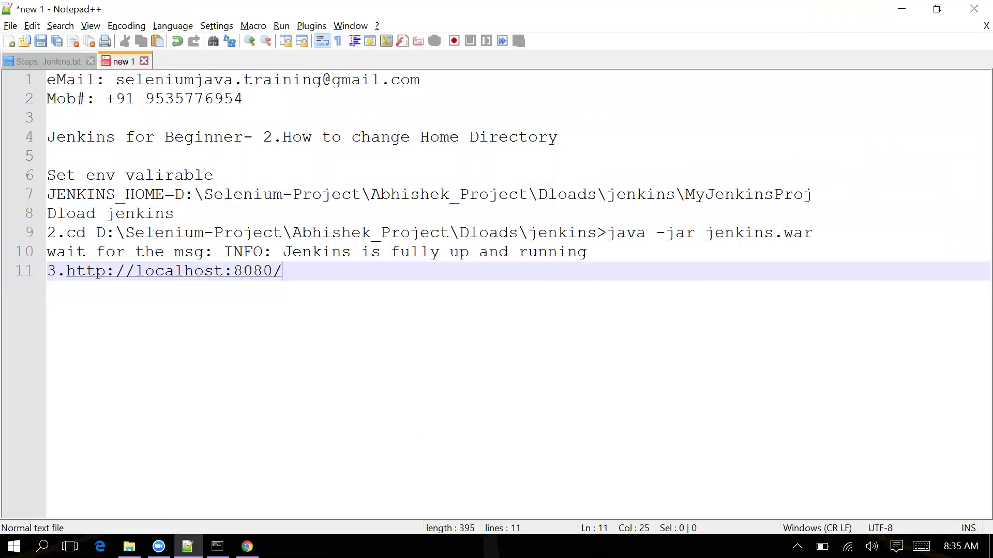
# Step: Remove the "2." numbering from the start of the cd command line in the pasted notes
pyautogui.click(76, 232)
pyautogui.press('Left')
pyautogui.press('Left')
pyautogui.press('Right')
pyautogui.hotkey('shift', 'Home')
pyautogui.press('BackSpace')
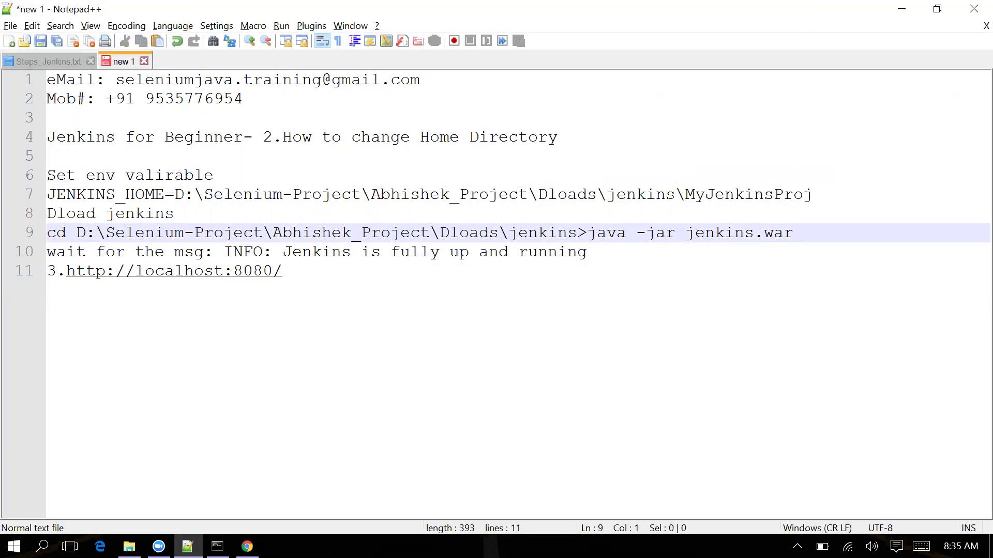
# Step: Highlight the jenkins.war file name in the command line and the "INFO: Jenkins is fully up and running" message in the notes
pyautogui.press('End')
pyautogui.hotkey('shift', 'Left')
pyautogui.hotkey('shift', 'Left')
pyautogui.hotkey('shift', 'Left')
pyautogui.hotkey('shift', 'Left')
pyautogui.hotkey('shift', 'Left')
pyautogui.hotkey('shift', 'Left')
pyautogui.hotkey('shift', 'Left')
pyautogui.hotkey('shift', 'Left')
pyautogui.hotkey('shift', 'Left')
pyautogui.hotkey('shift', 'Left')
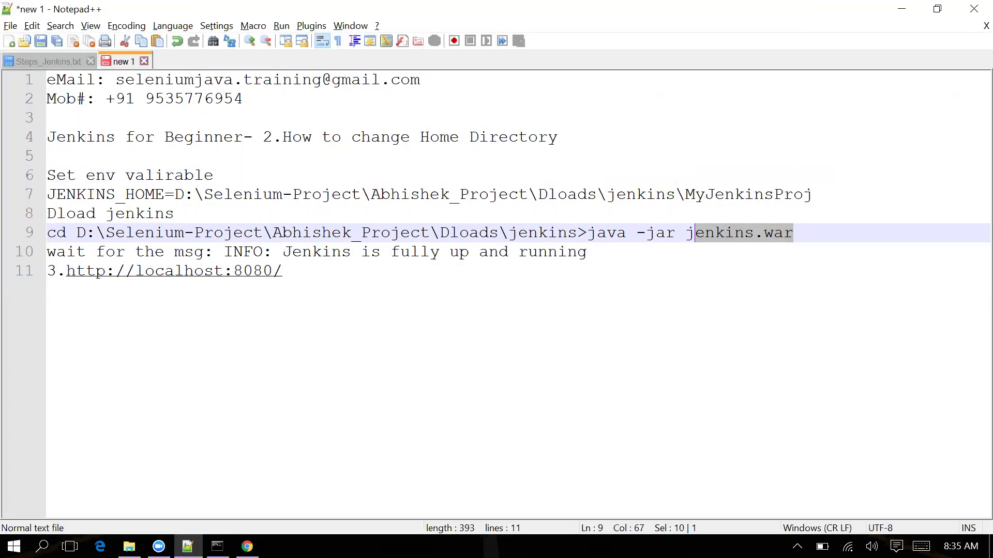
pyautogui.press('Down')
pyautogui.hotkey('shift', 'Left')
pyautogui.hotkey('shift', 'Left')
pyautogui.hotkey('shift', 'Left')
pyautogui.hotkey('shift', 'Left')
pyautogui.hotkey('shift', 'Left')
pyautogui.hotkey('shift', 'Left')
pyautogui.hotkey('shift', 'Left')
pyautogui.hotkey('shift', 'Left')
pyautogui.hotkey('shift', 'Left')
pyautogui.hotkey('shift', 'Left')
pyautogui.hotkey('shift', 'Left')
pyautogui.hotkey('shift', 'Left')
pyautogui.hotkey('shift', 'Left')
pyautogui.hotkey('shift', 'Left')
pyautogui.hotkey('shift', 'Left')
pyautogui.hotkey('shift', 'Left')
pyautogui.hotkey('shift', 'Left')
pyautogui.hotkey('shift', 'Left')
pyautogui.hotkey('shift', 'Left')
pyautogui.hotkey('shift', 'Left')
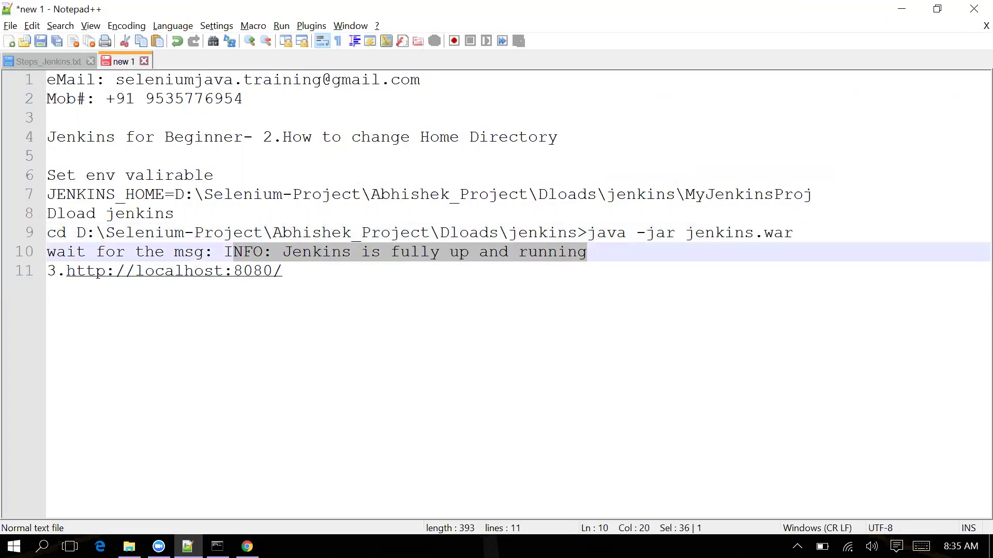
pyautogui.press('Down')
pyautogui.press('End')
pyautogui.hotkey('shift', 'Left')
pyautogui.hotkey('shift', 'Left')
pyautogui.hotkey('shift', 'Left')
pyautogui.hotkey('shift', 'Left')
pyautogui.hotkey('shift', 'Left')
pyautogui.hotkey('shift', 'Left')
pyautogui.hotkey('shift', 'Left')
pyautogui.hotkey('shift', 'Left')
pyautogui.hotkey('shift', 'Left')
pyautogui.hotkey('shift', 'Left')
pyautogui.hotkey('shift', 'Left')
pyautogui.hotkey('shift', 'Left')
pyautogui.hotkey('shift', 'Left')
pyautogui.hotkey('shift', 'Left')
pyautogui.hotkey('shift', 'Left')
pyautogui.hotkey('shift', 'Left')
pyautogui.hotkey('shift', 'Left')
pyautogui.hotkey('shift', 'Left')
pyautogui.hotkey('shift', 'Left')
pyautogui.hotkey('shift', 'Left')
pyautogui.hotkey('shift', 'Left')
pyautogui.hotkey('shift', 'Left')
pyautogui.press('Left')
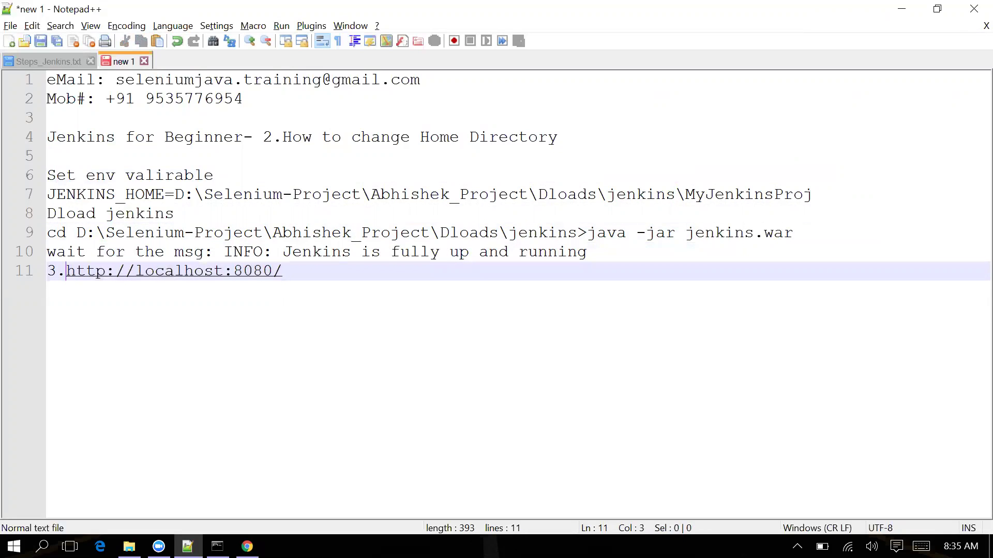
pyautogui.hotkey('shift', 'Home')
pyautogui.press('BackSpace')
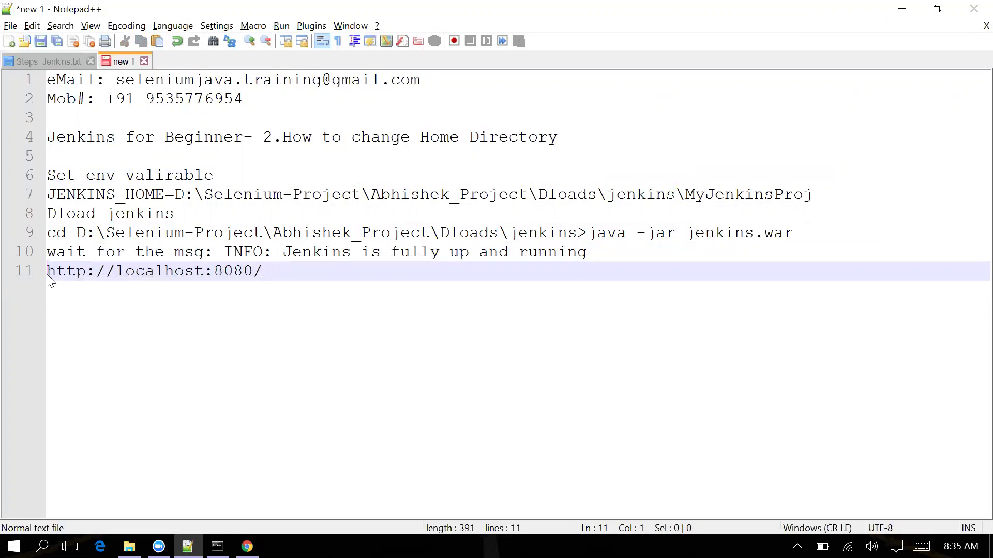
# Step: Insert a blank line above each of the localhost URL, the cd command and the "Dload jenkins" line
pyautogui.press('Return')
pyautogui.click(47, 233)
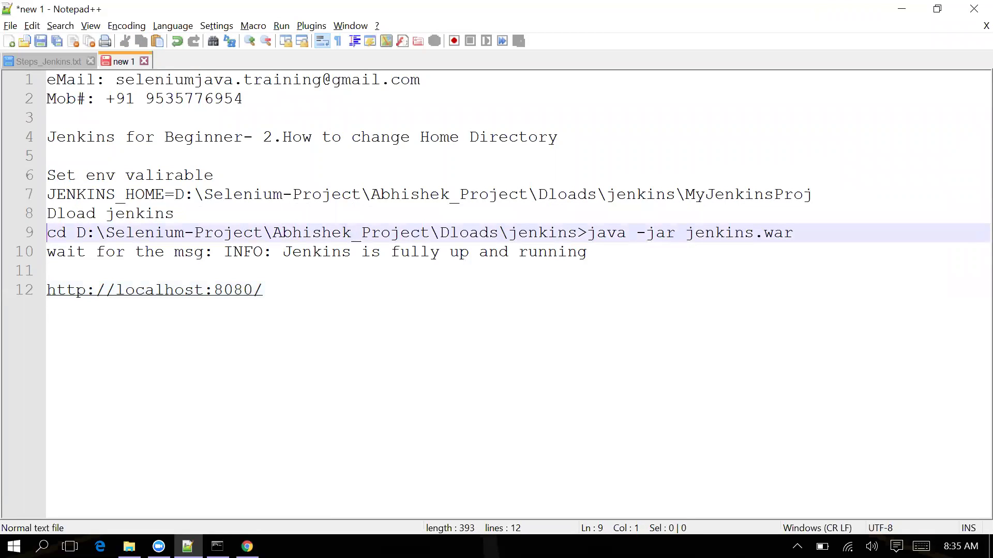
pyautogui.press('Return')
pyautogui.press('Up')
pyautogui.press('Up')
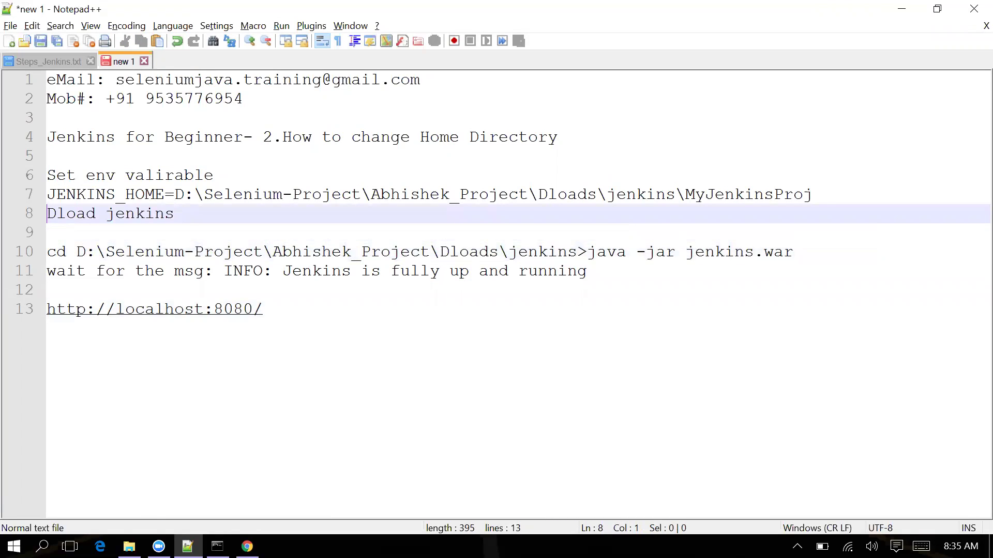
pyautogui.press('Return')
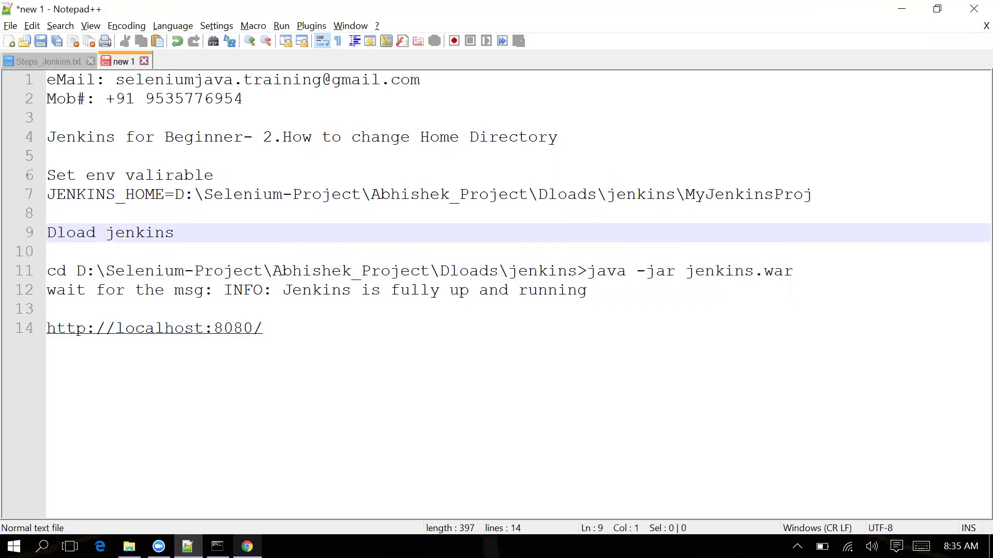
# Step: Switch to Chrome and highlight the Home directory path on the Jenkins Configure System page
pyautogui.click(247, 547)
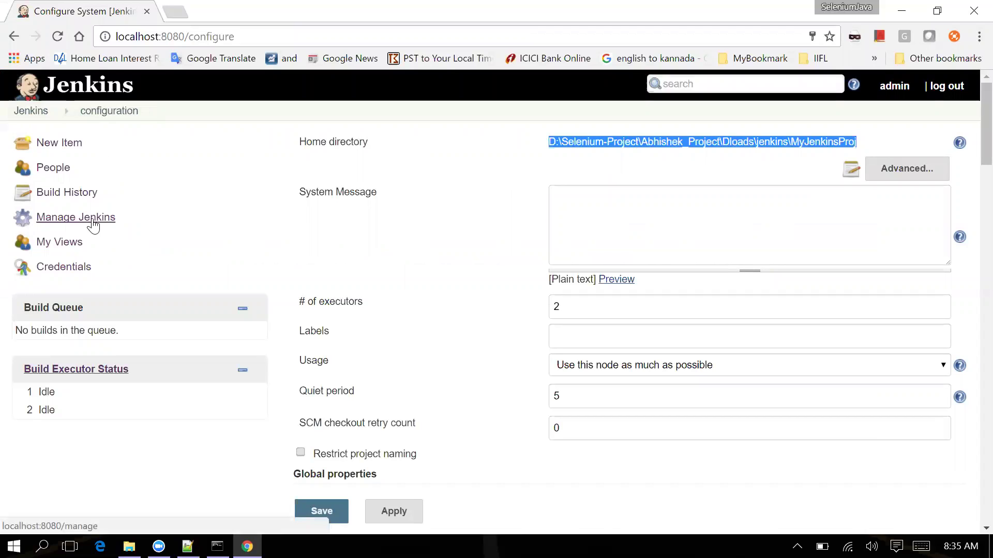
pyautogui.click(614, 154)
pyautogui.moveTo(549, 143); pyautogui.dragTo(860, 143)
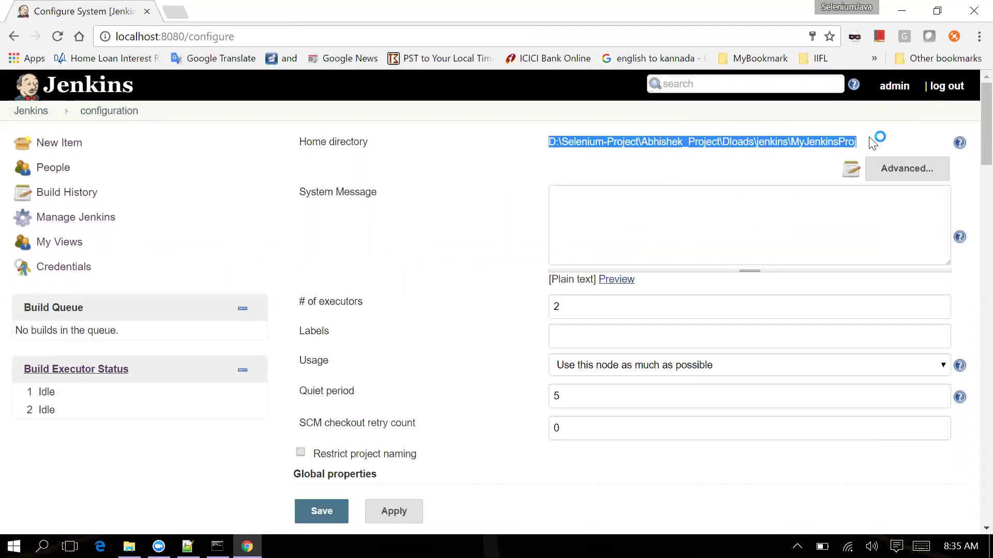